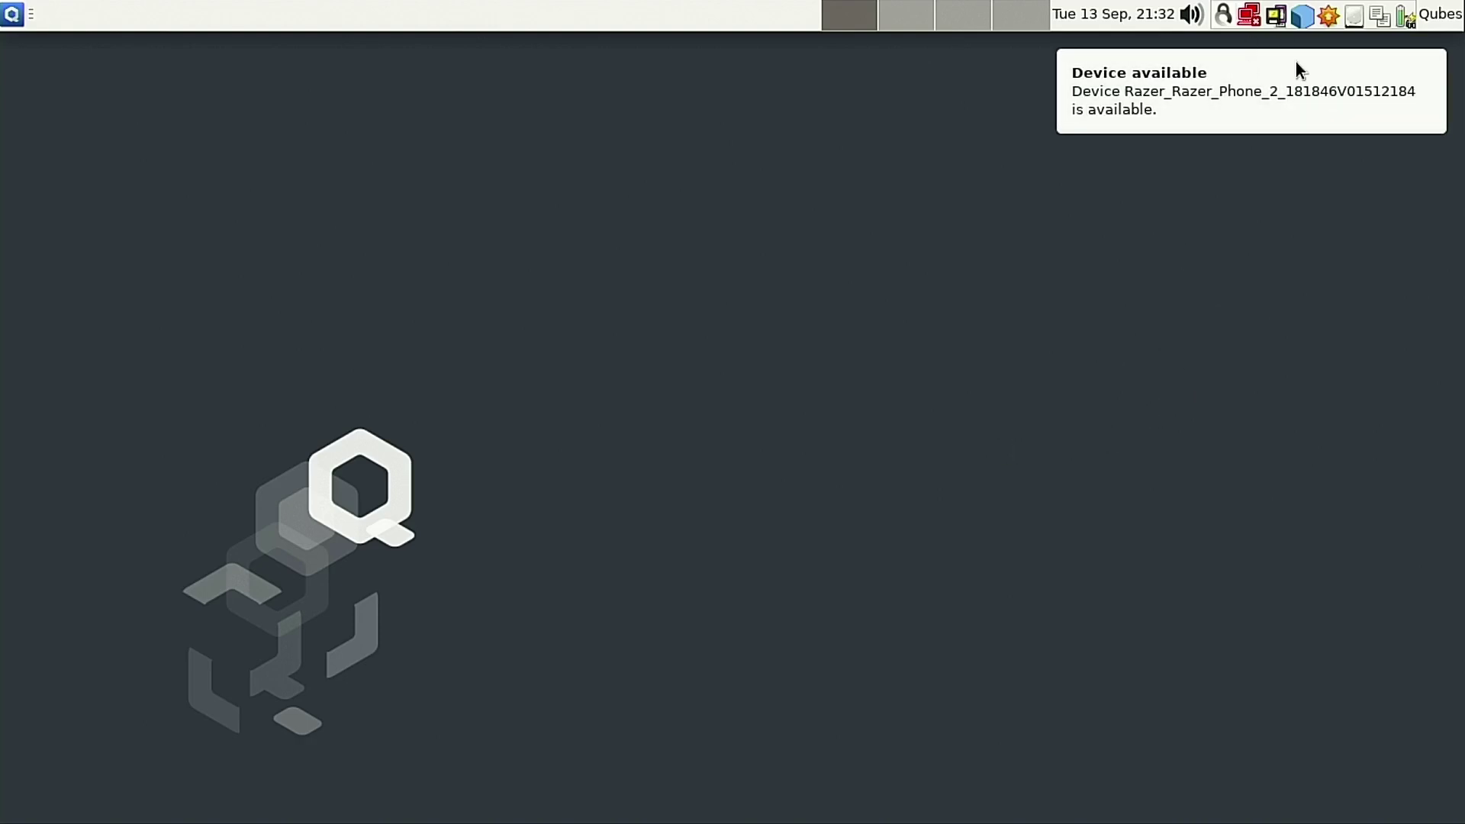
# Close the 'Device available' notification for the newly connected phone.
pyautogui.click(1352, 122)
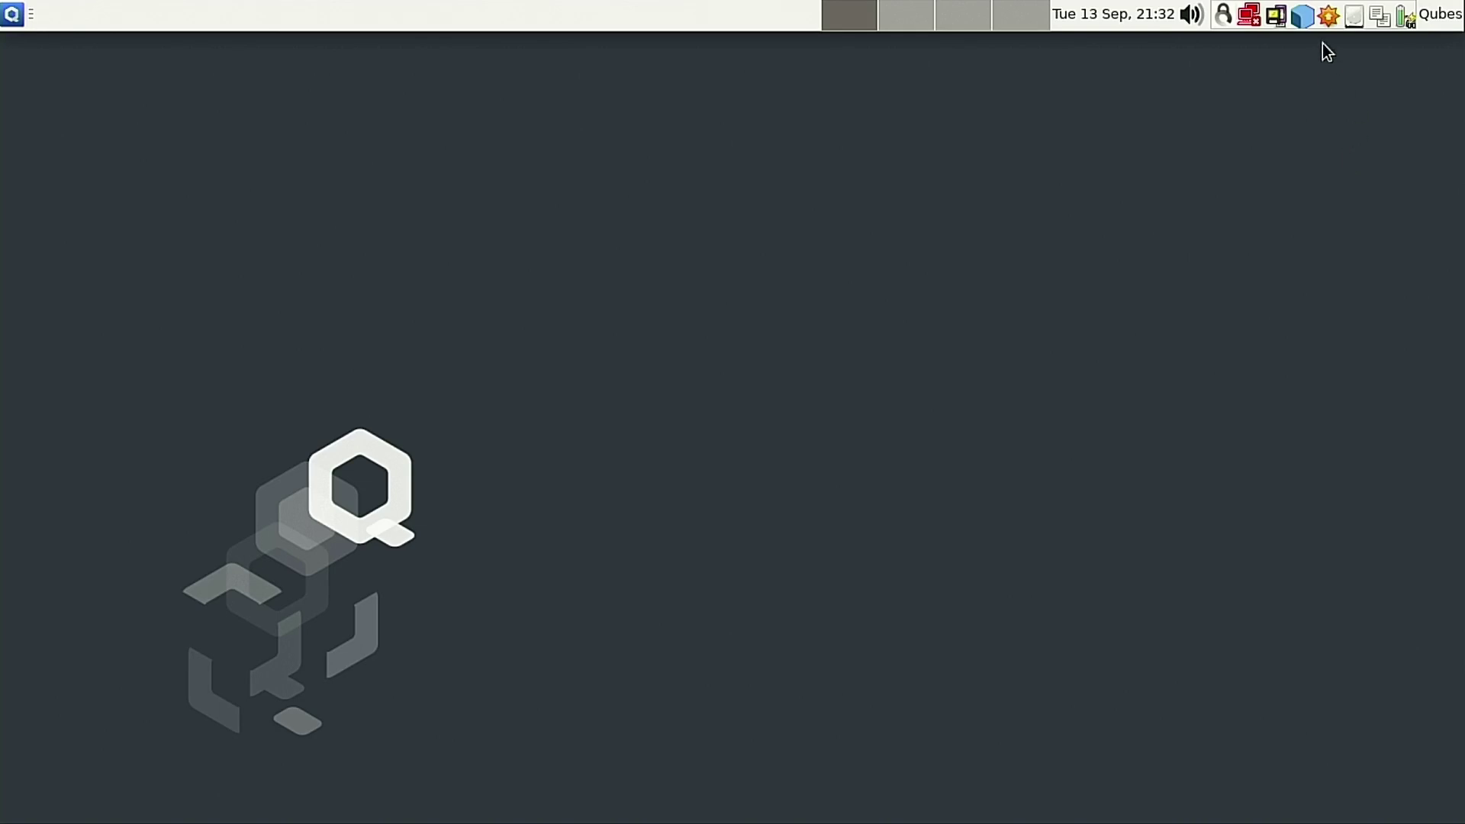
# Launch Qube Manager from the qubes tray menu and dismiss the device-removed notification.
pyautogui.click(1307, 20)
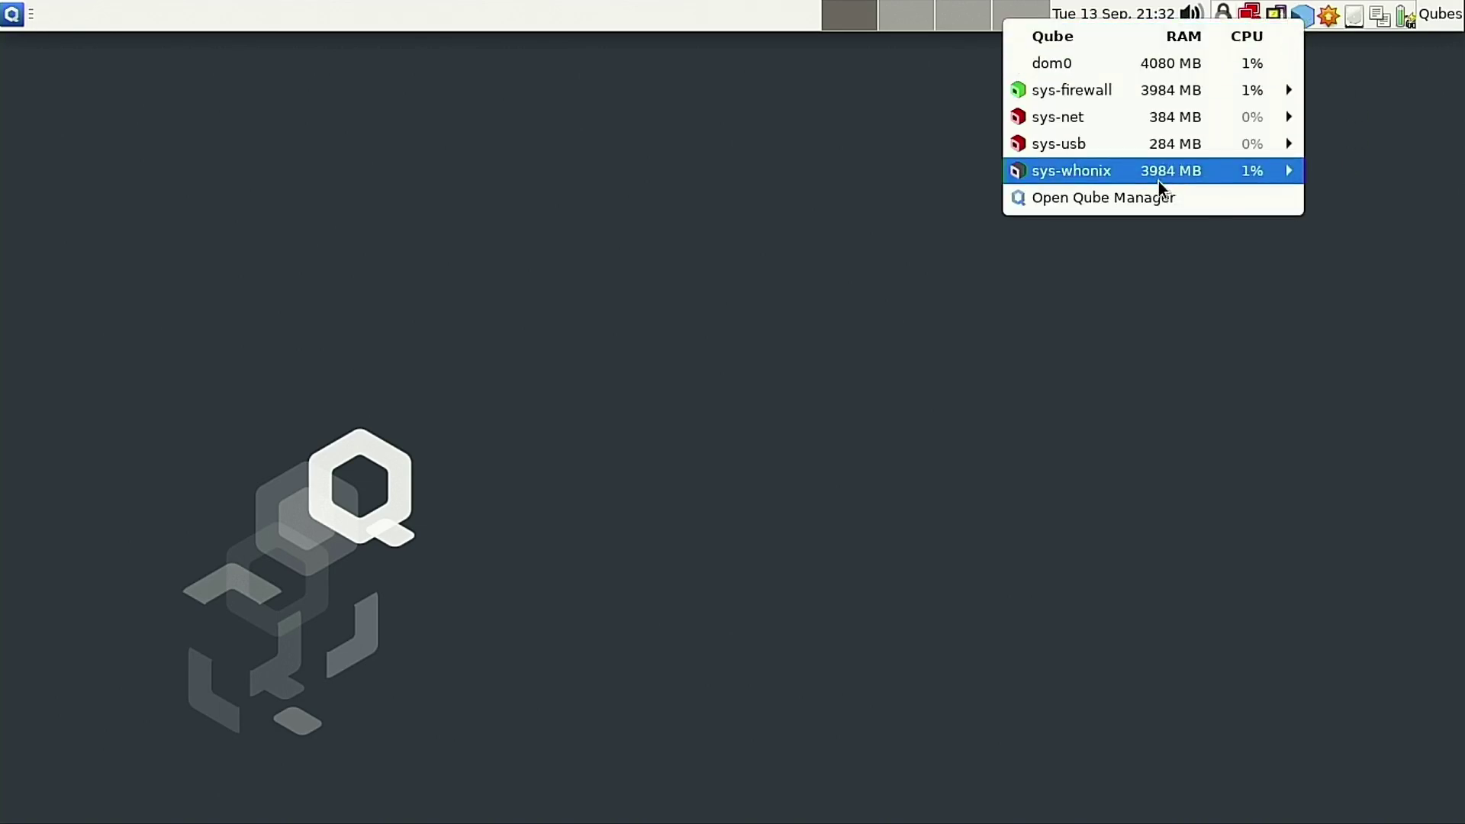
pyautogui.click(1140, 198)
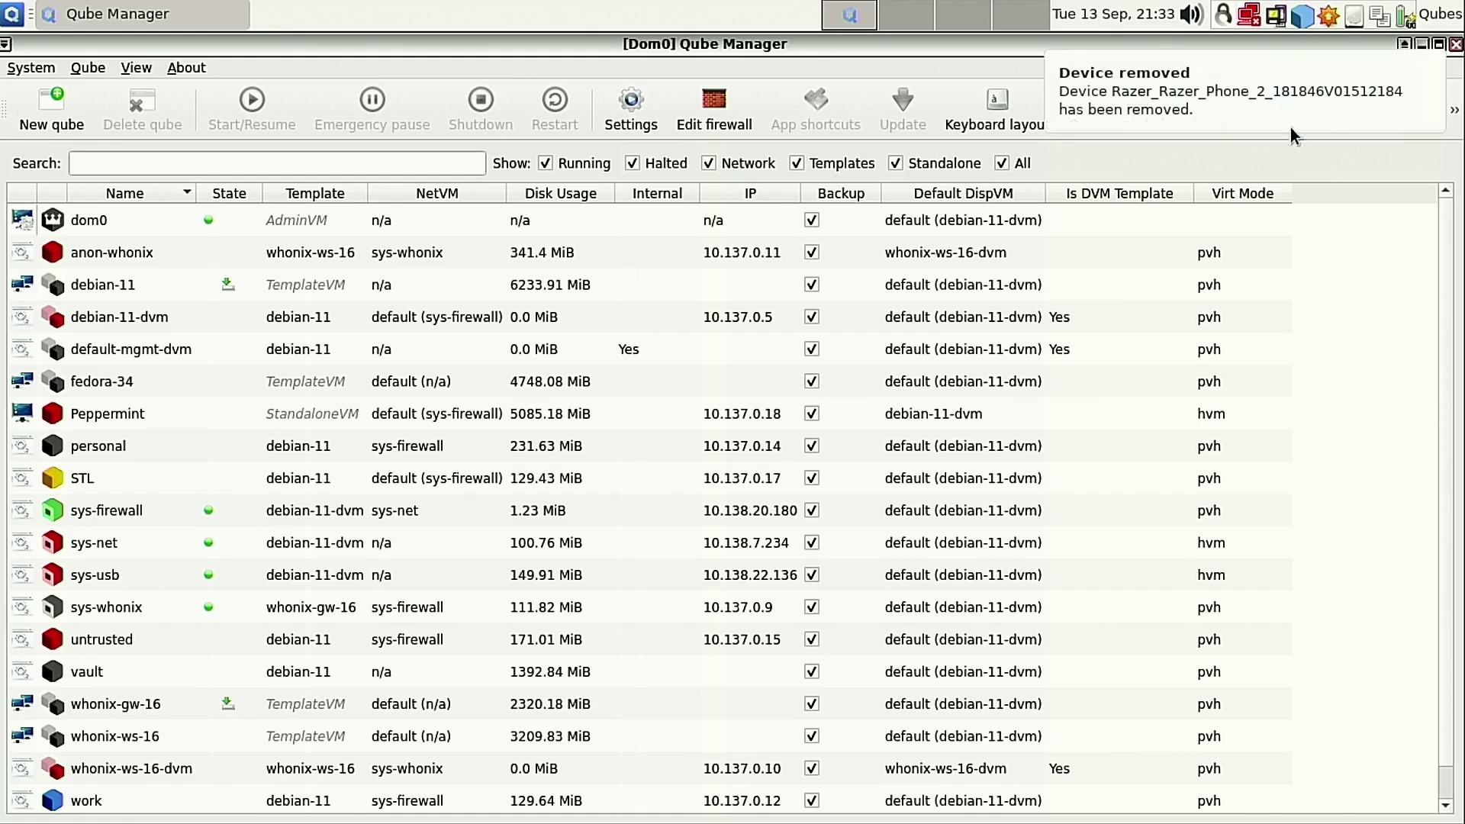
pyautogui.click(1347, 90)
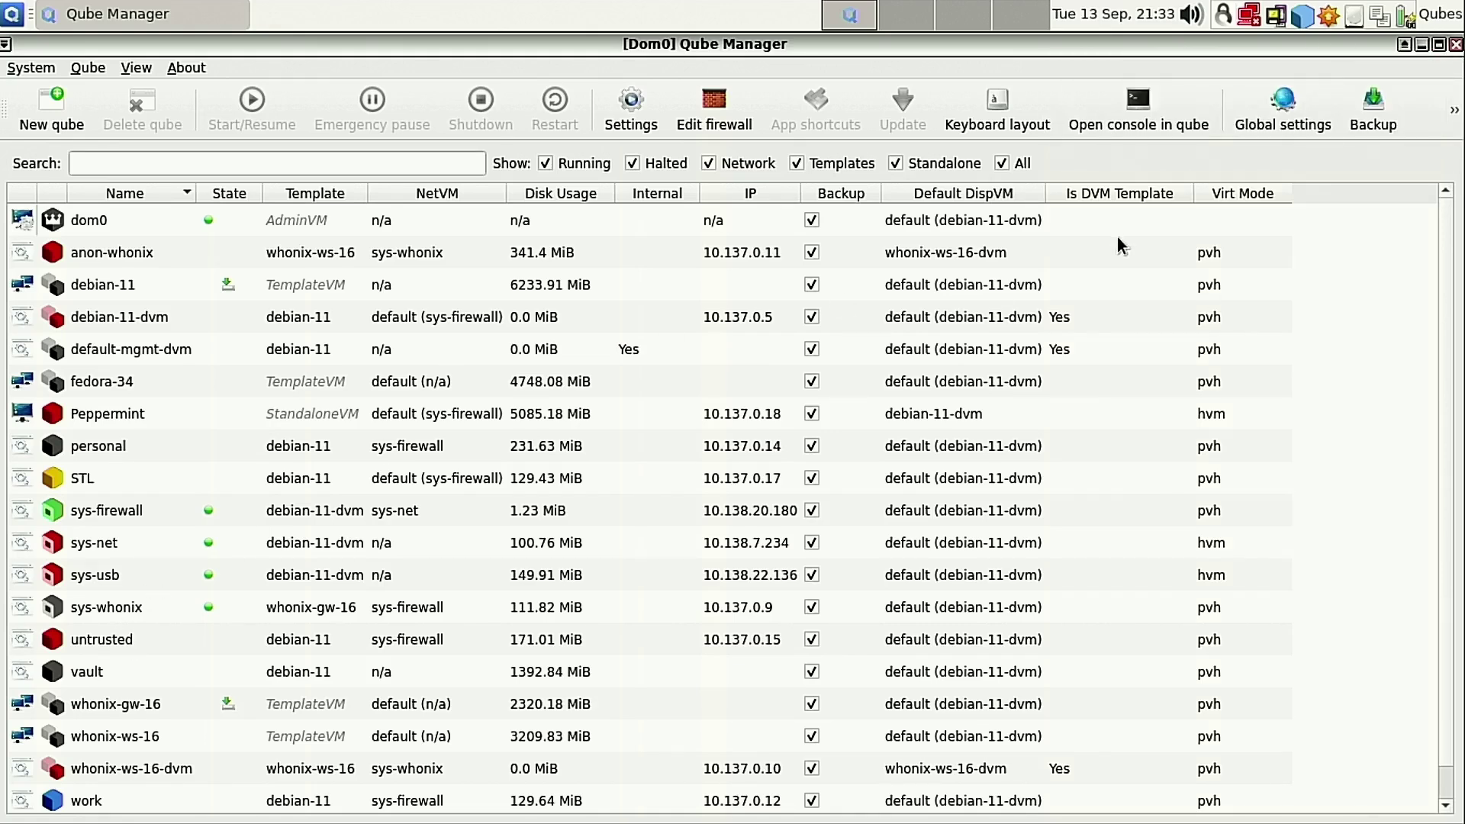
pyautogui.rightClick(120, 544)
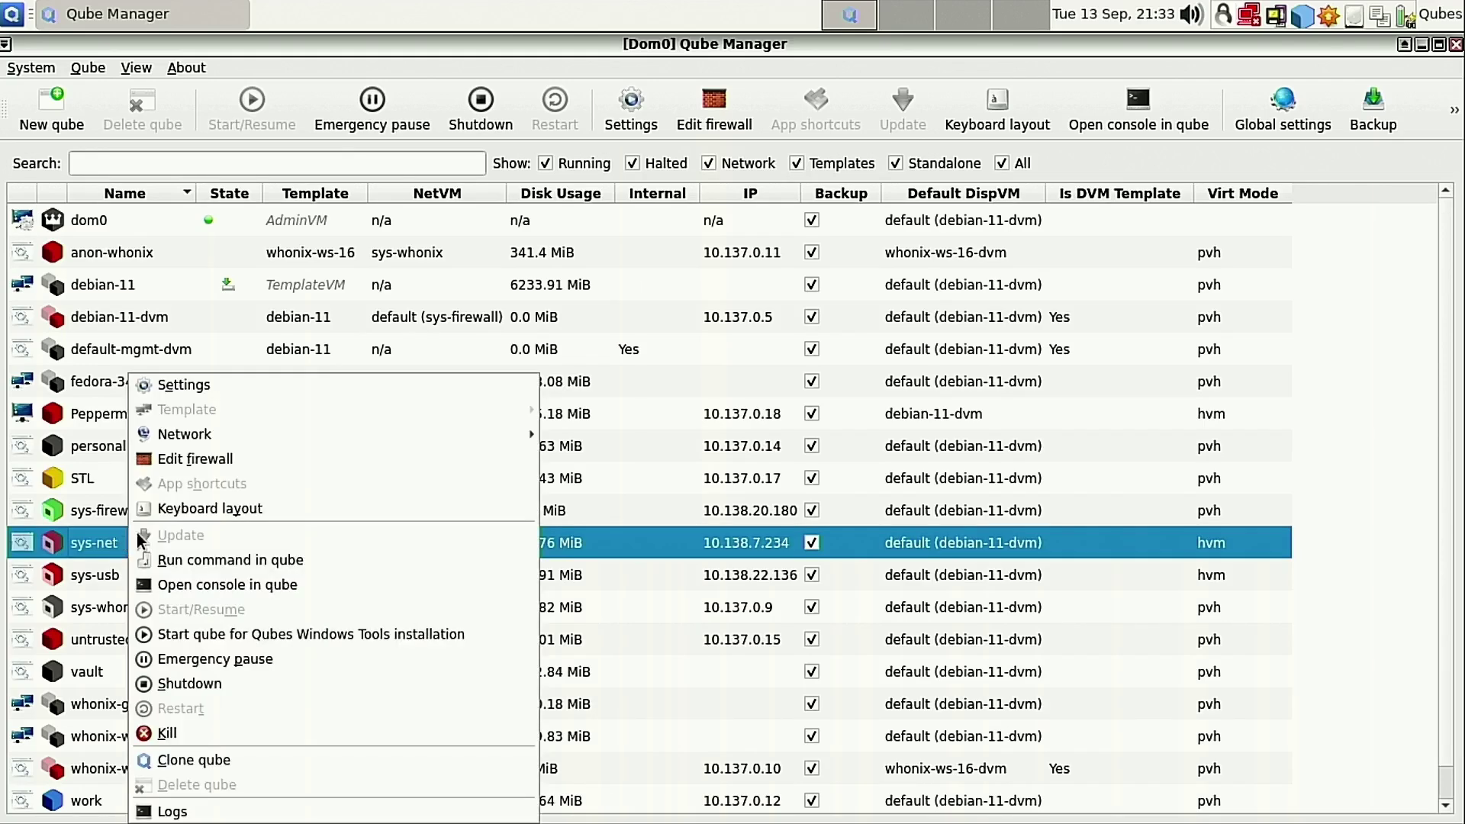
pyautogui.click(217, 386)
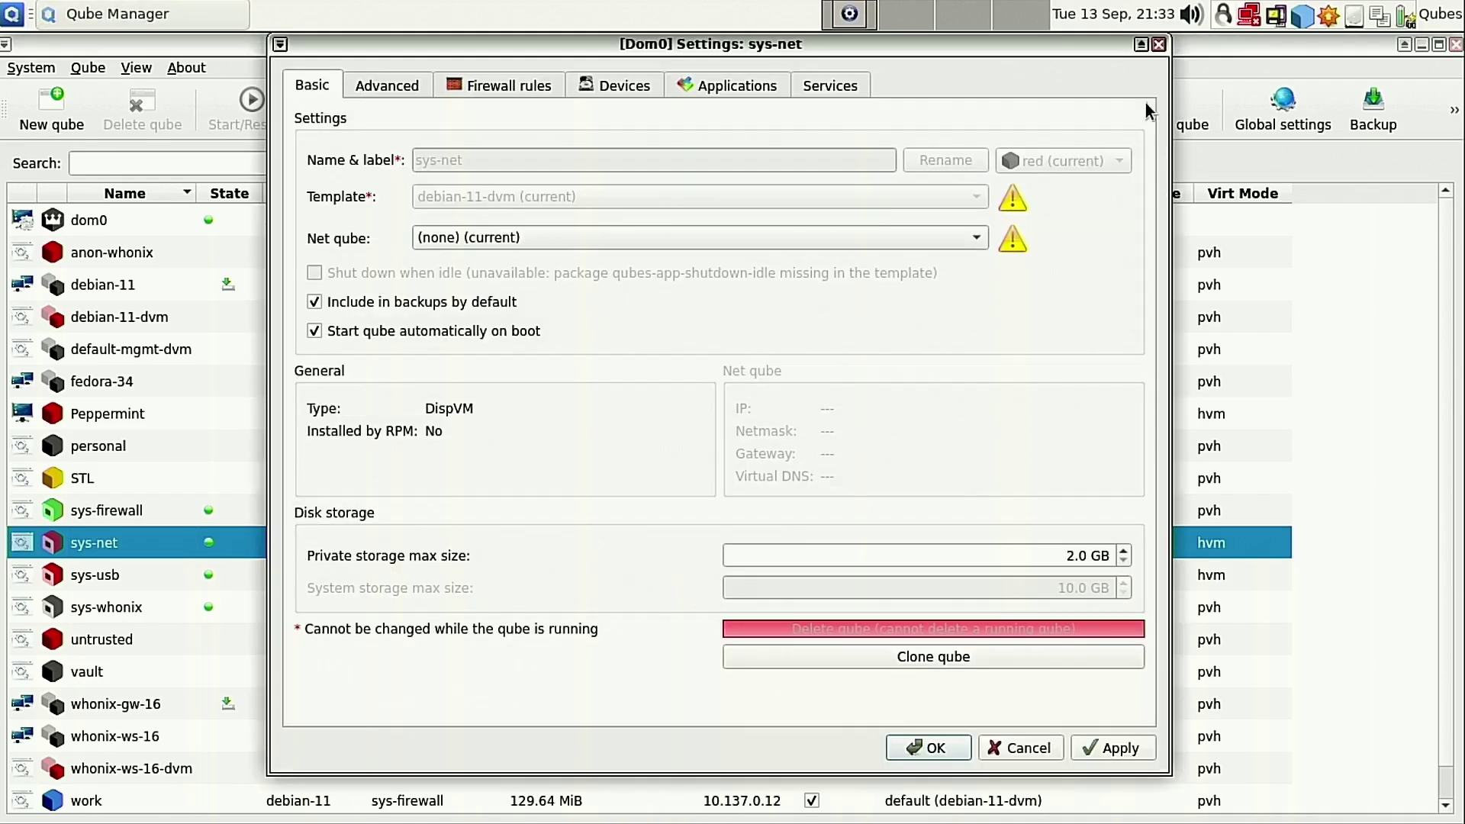
pyautogui.click(607, 85)
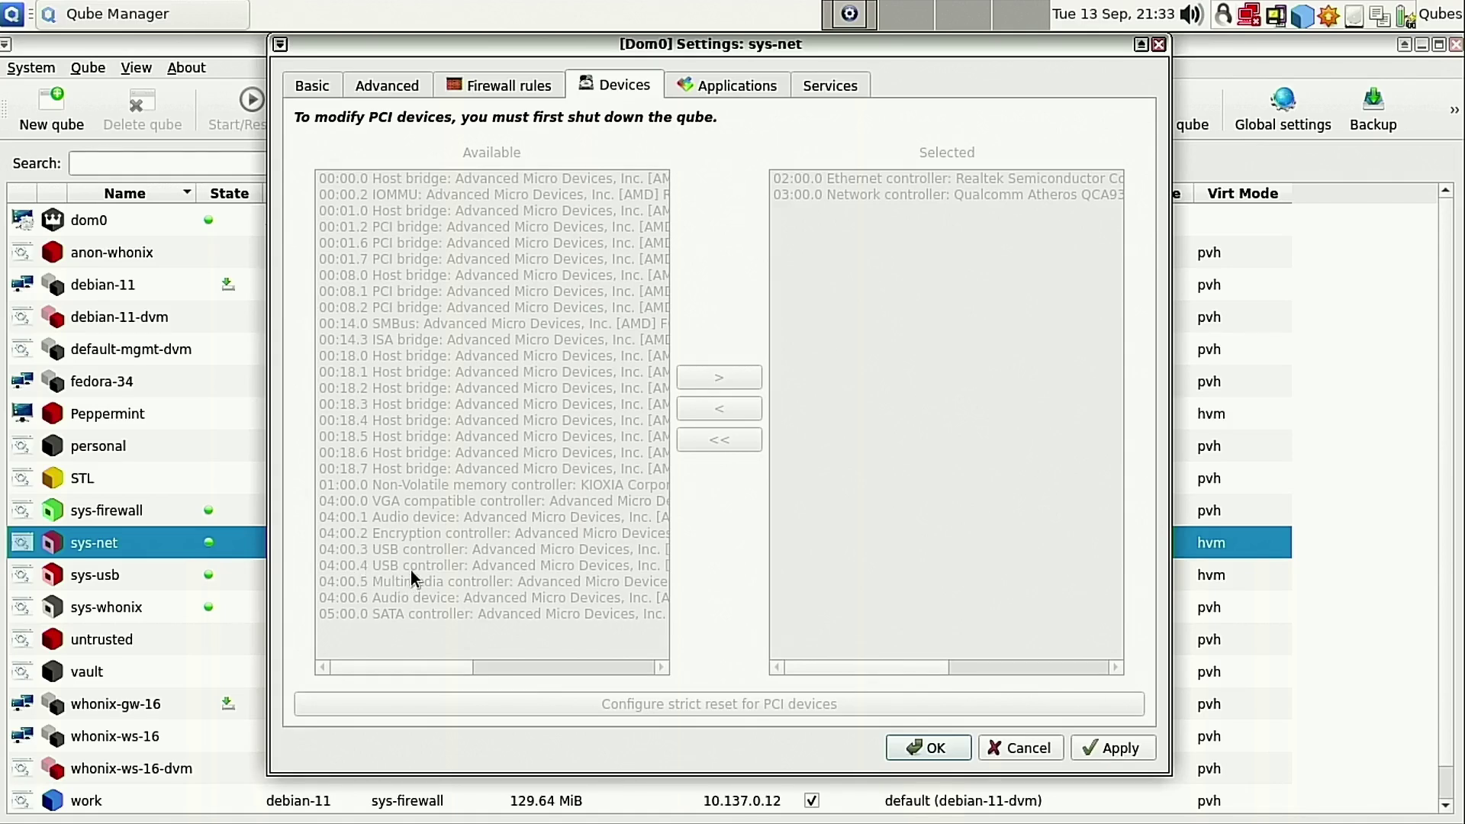
pyautogui.click(1159, 45)
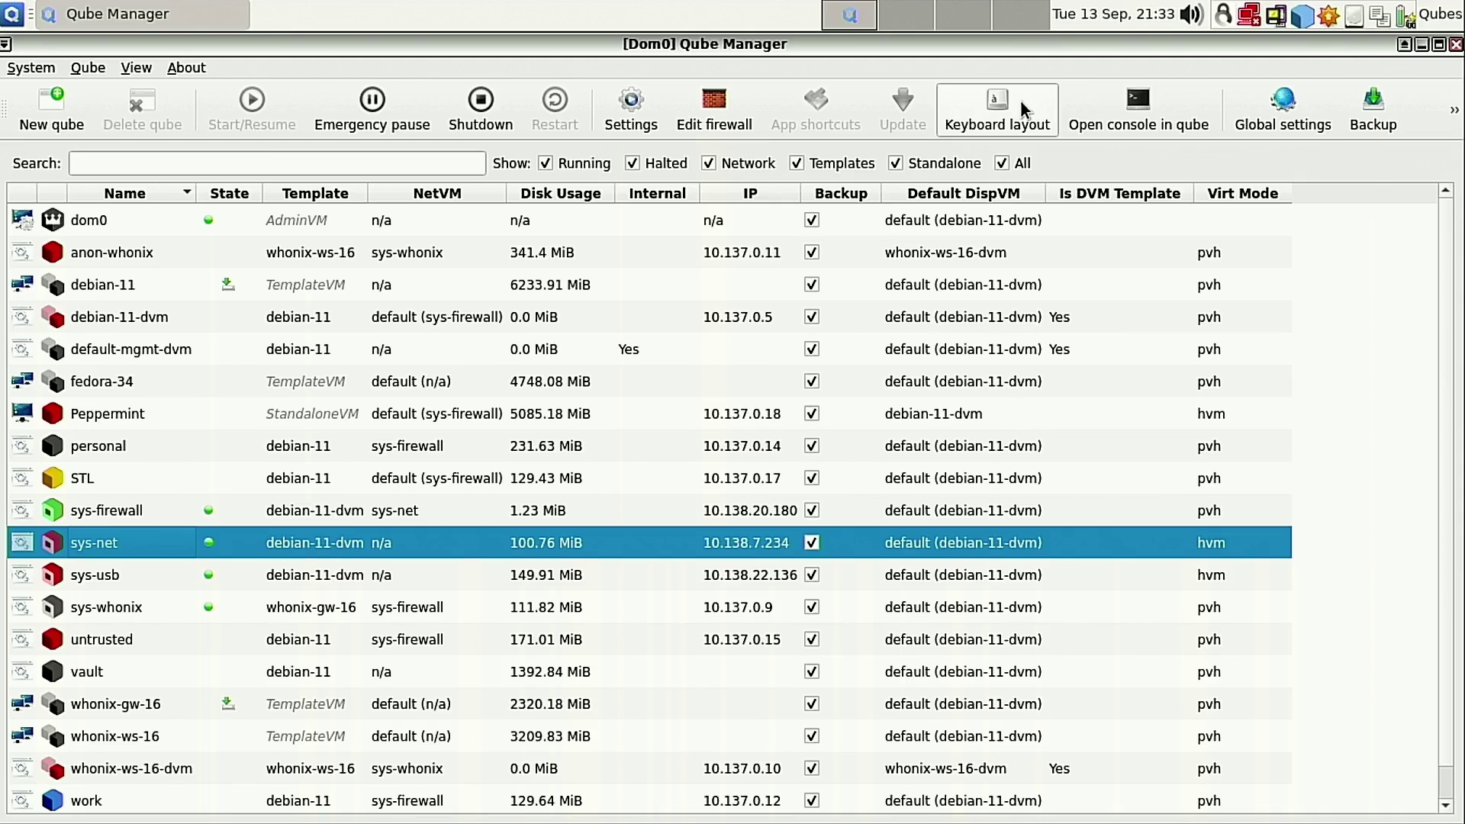
pyautogui.rightClick(116, 546)
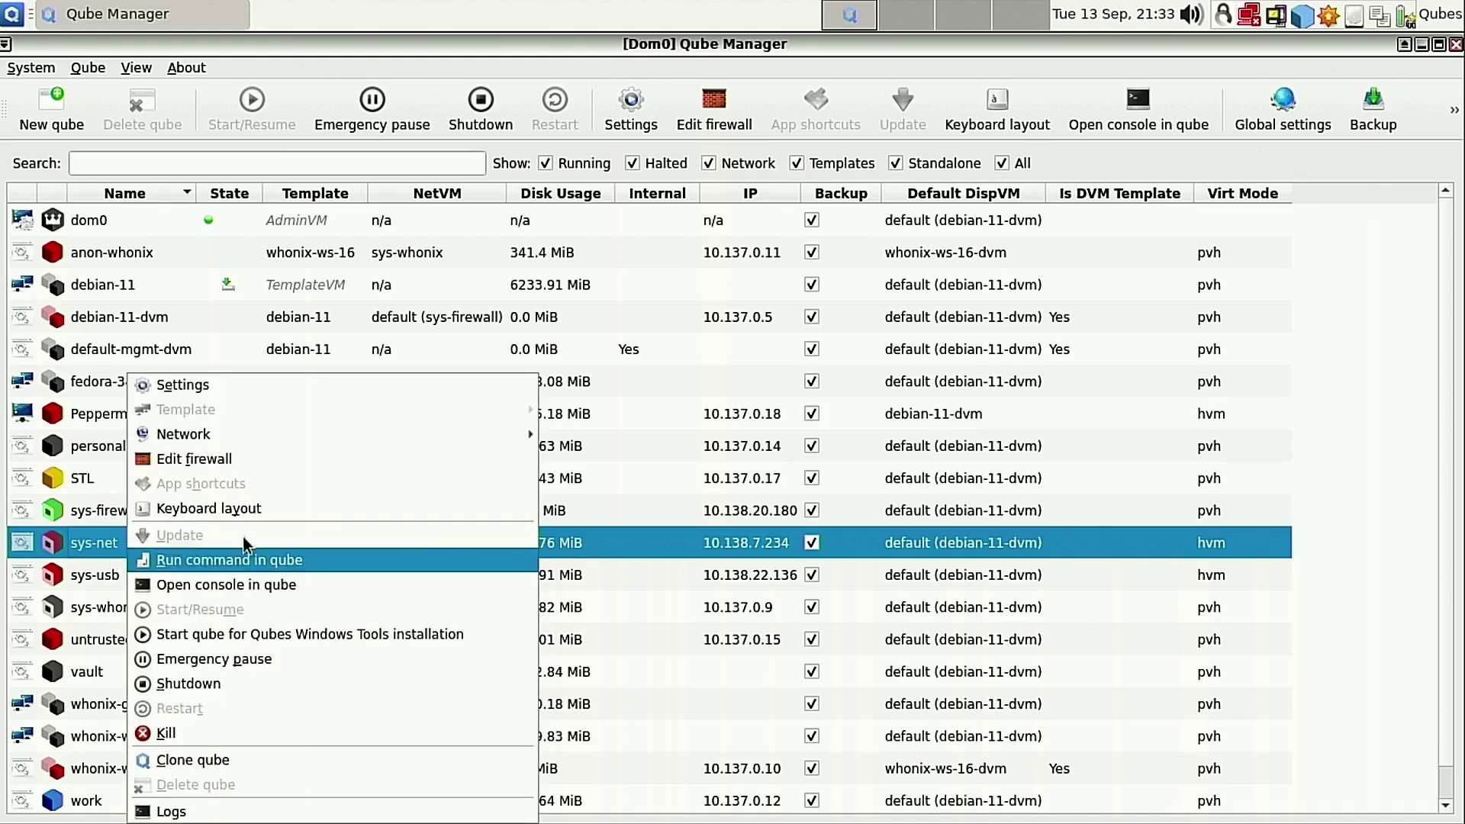
# Shut down sys-net along with its dependents sys-firewall and sys-whonix.
pyautogui.click(217, 684)
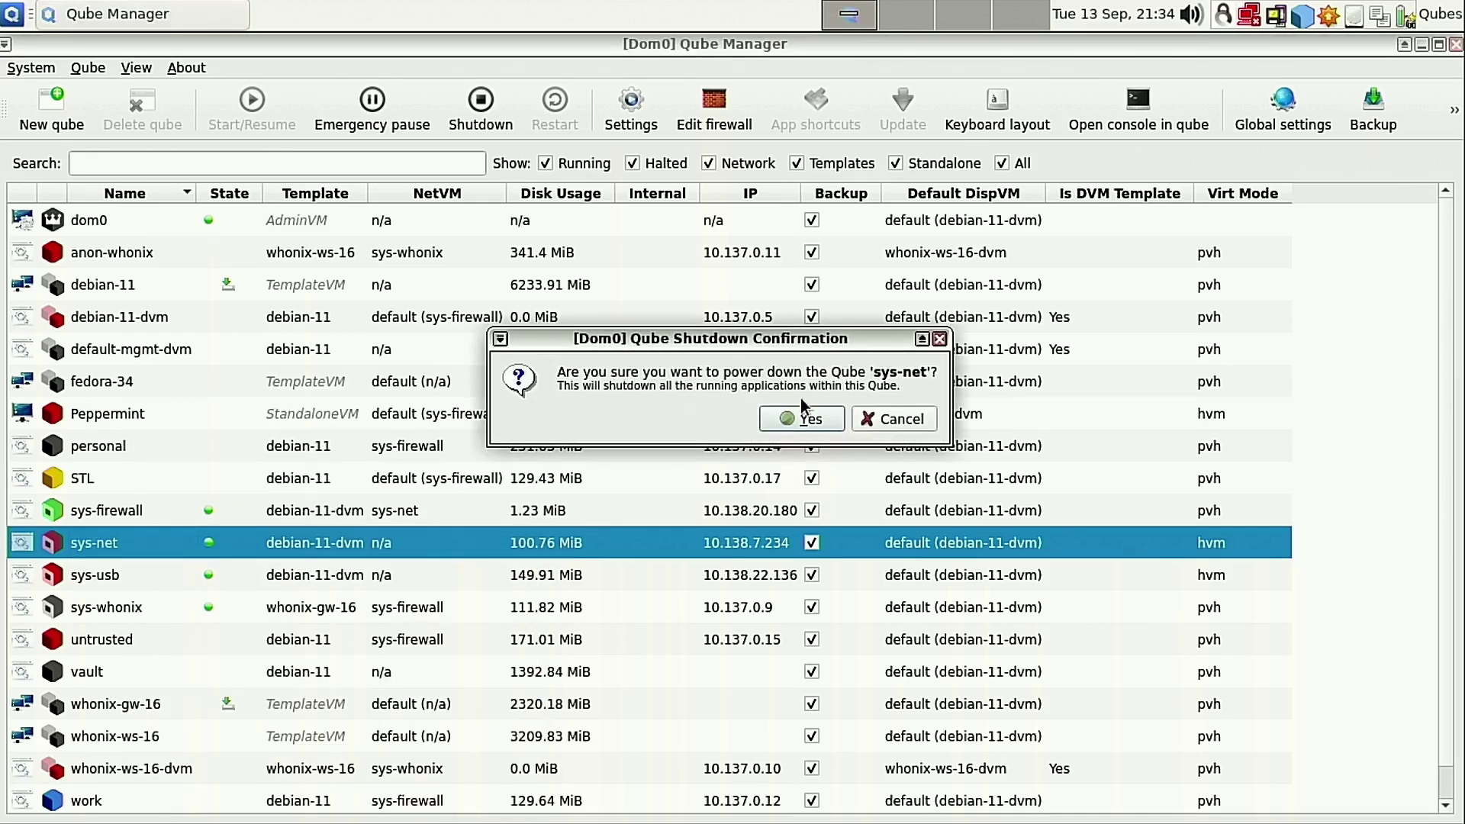
pyautogui.click(820, 422)
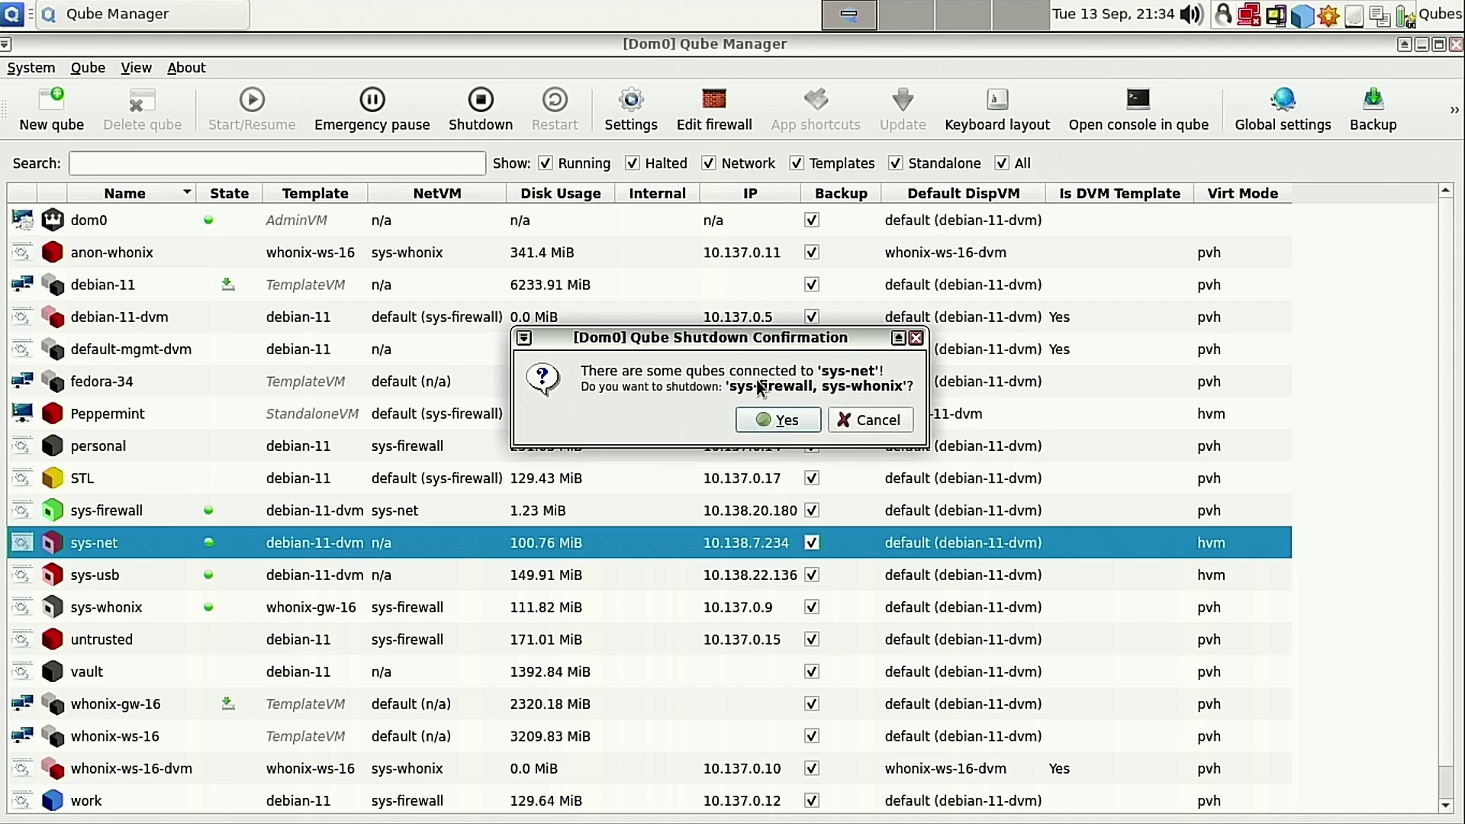
pyautogui.click(803, 422)
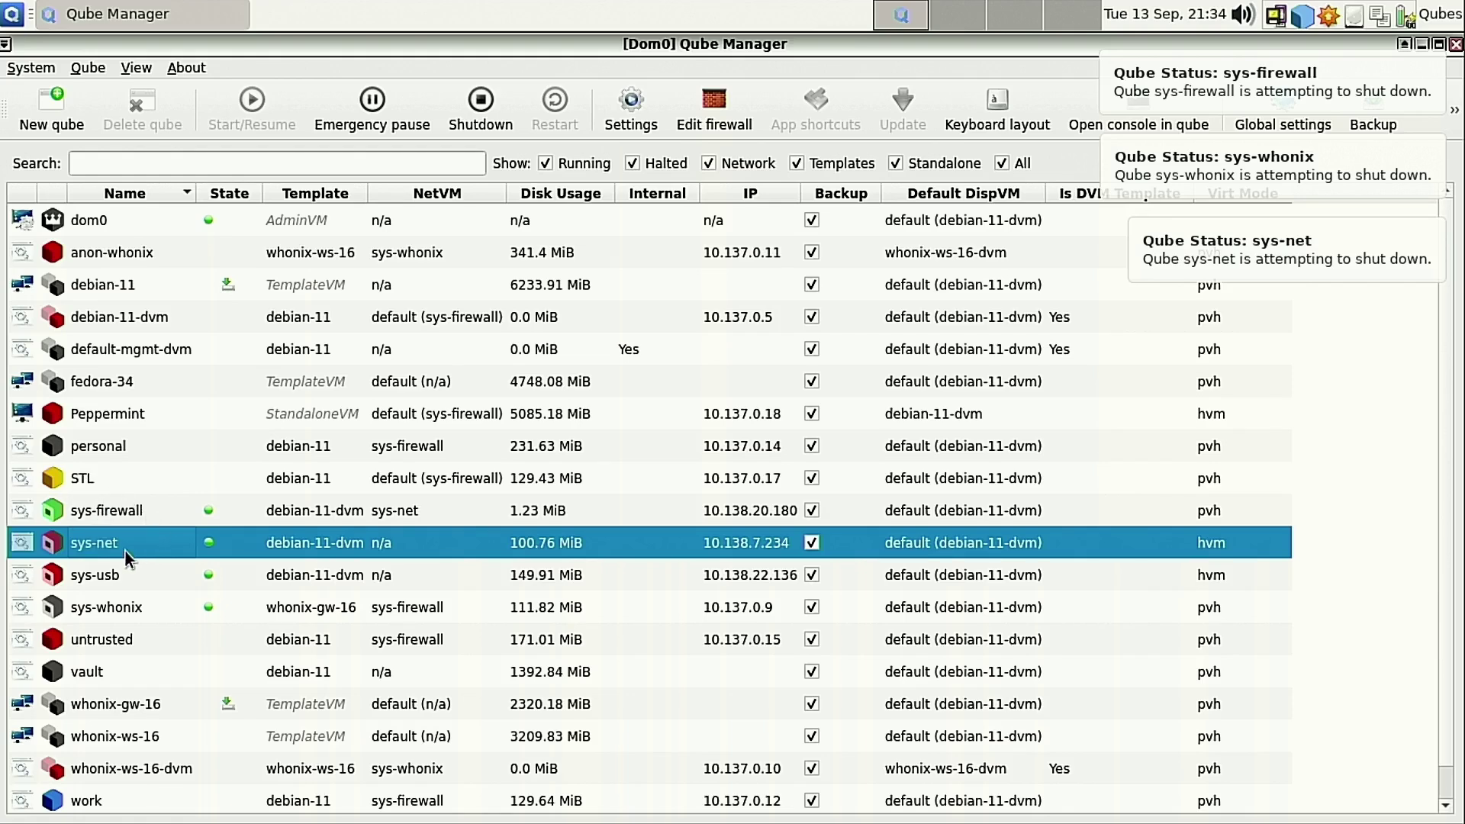
# Shut down sys-usb as well.
pyautogui.rightClick(89, 577)
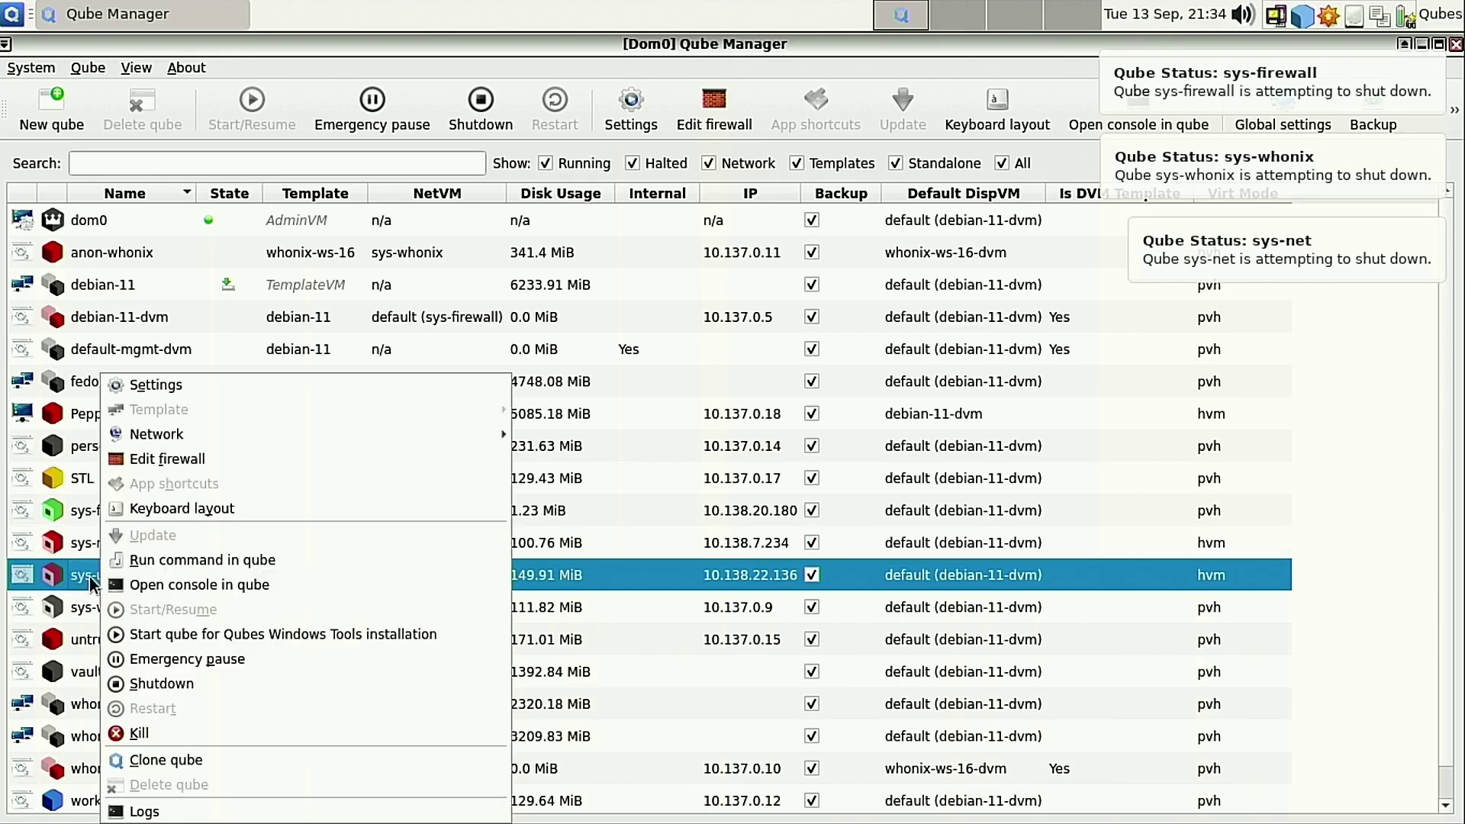
pyautogui.click(171, 683)
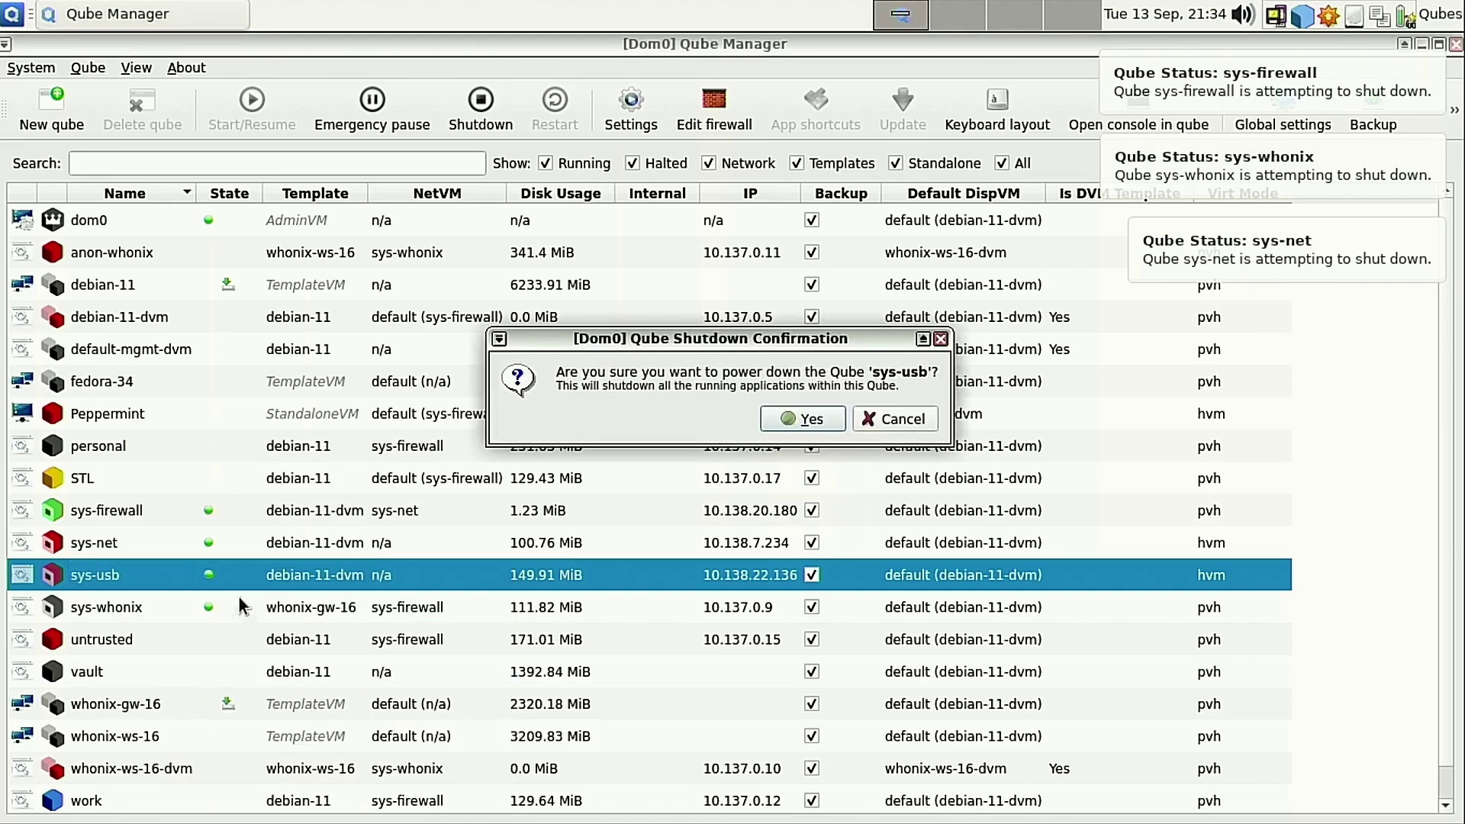
pyautogui.click(805, 431)
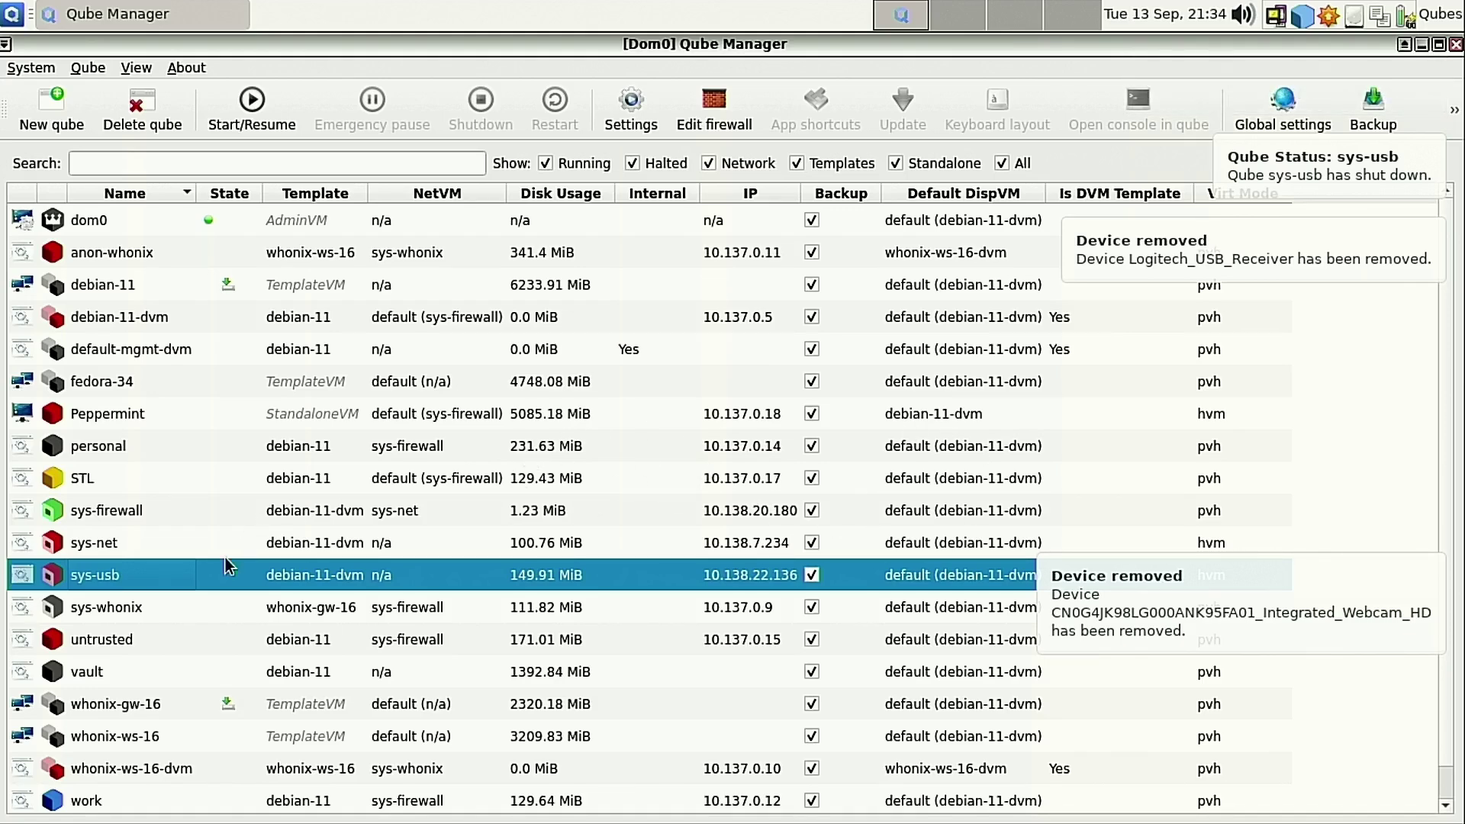
# Remove the 04:00.3 USB controller from sys-usb's devices, keeping 04:00.4, and save.
pyautogui.rightClick(110, 577)
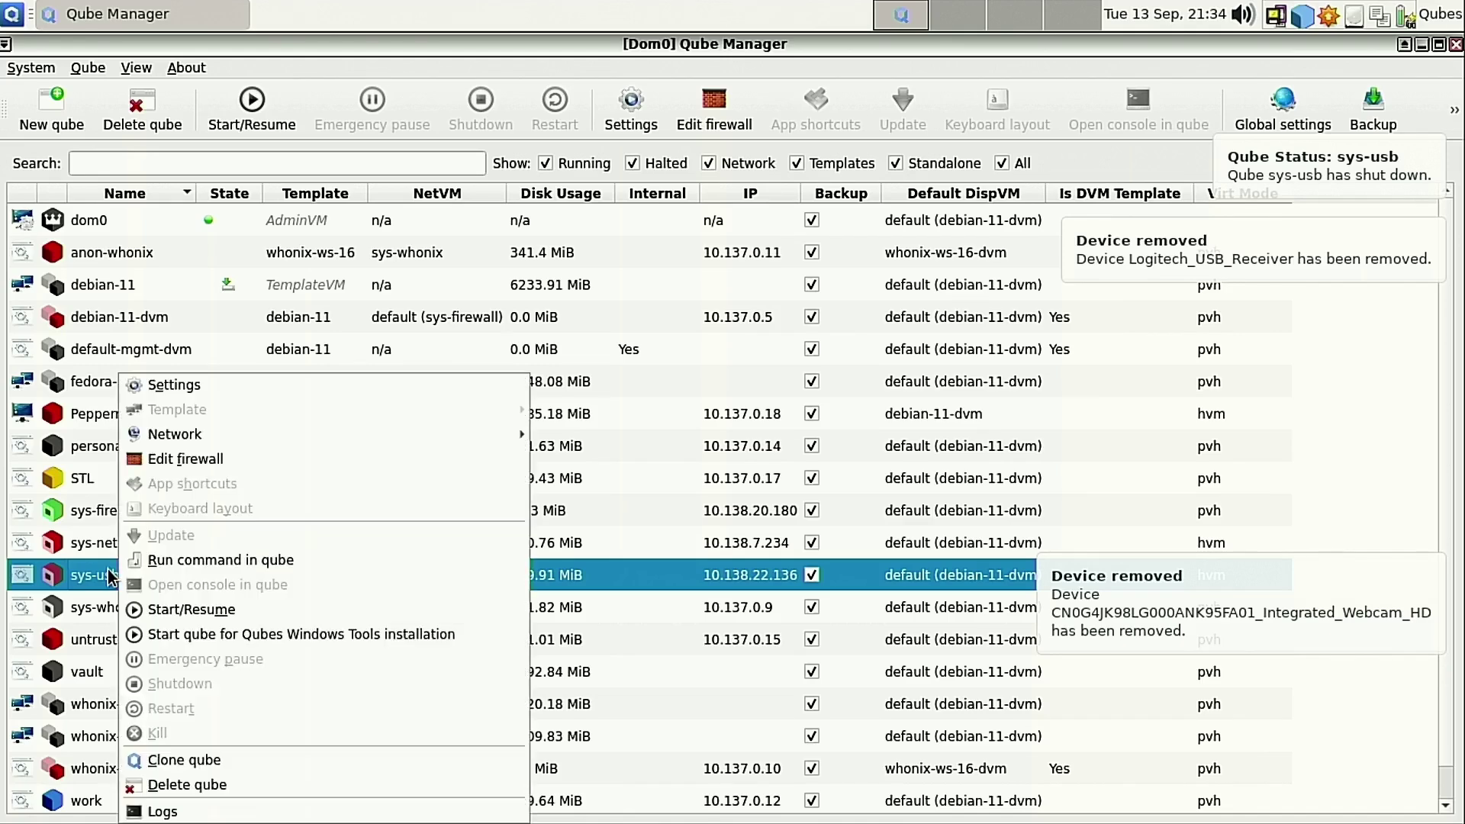
pyautogui.click(204, 392)
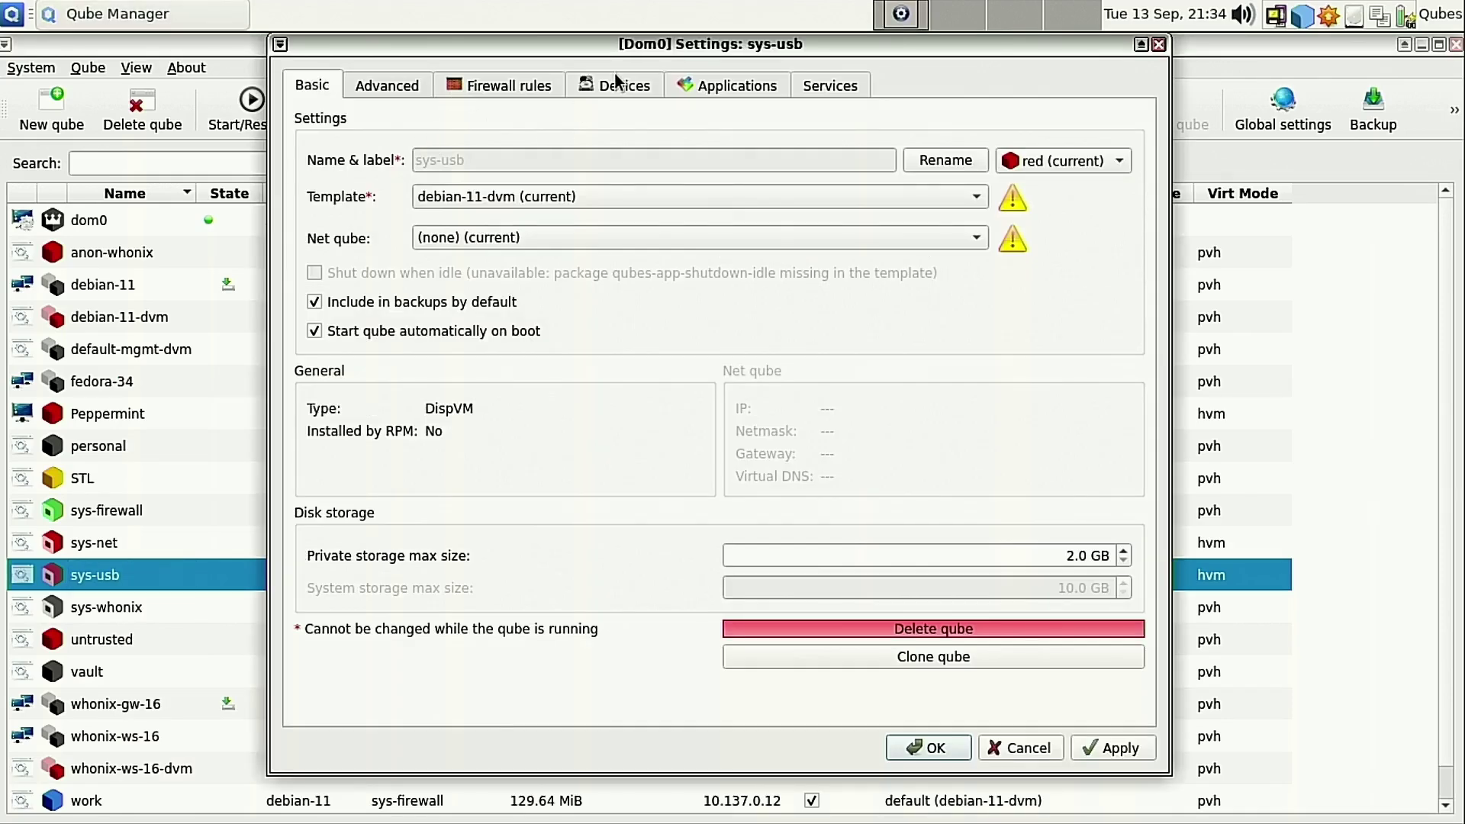
pyautogui.click(628, 82)
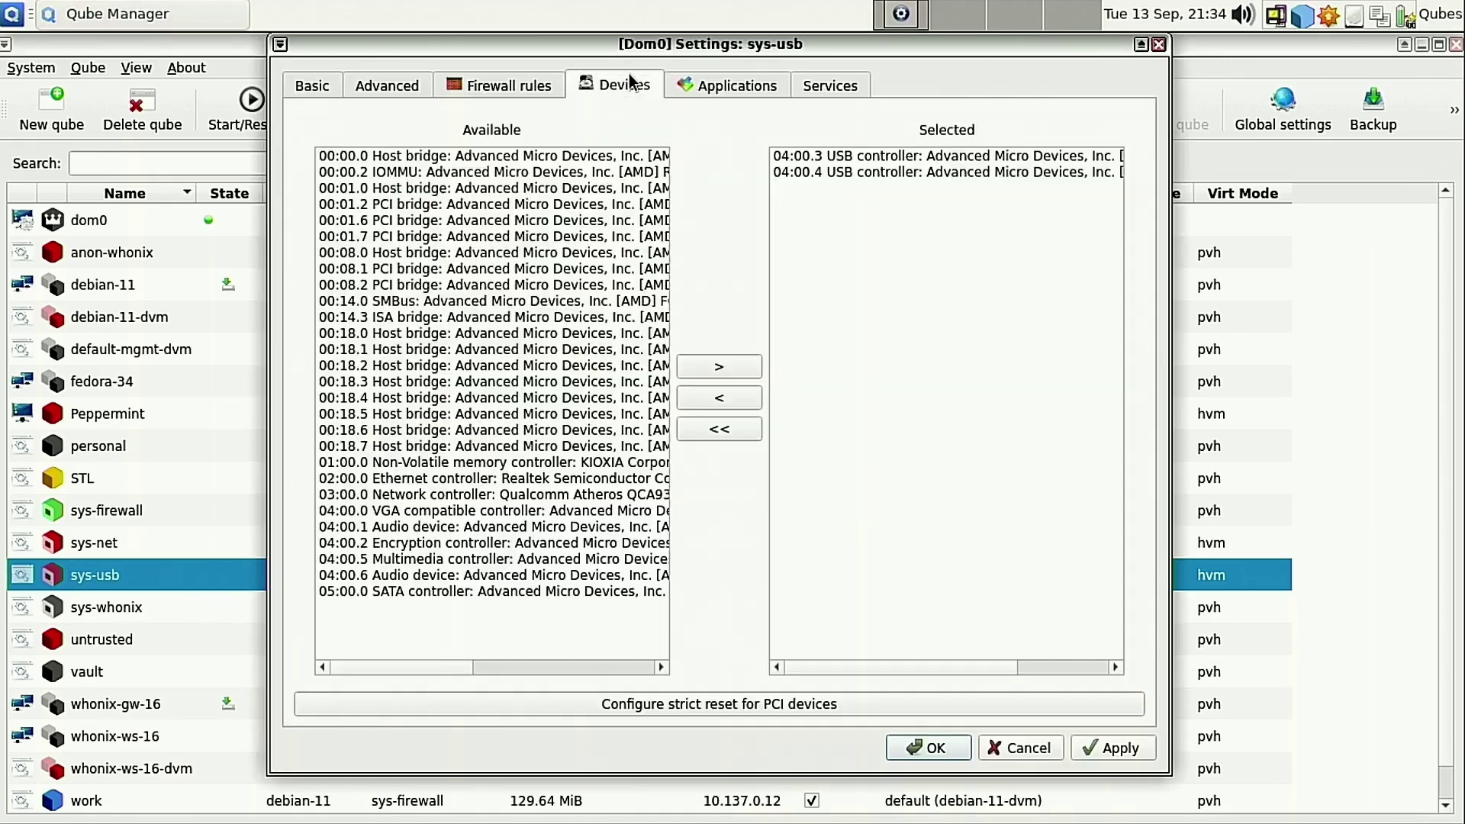
pyautogui.click(888, 157)
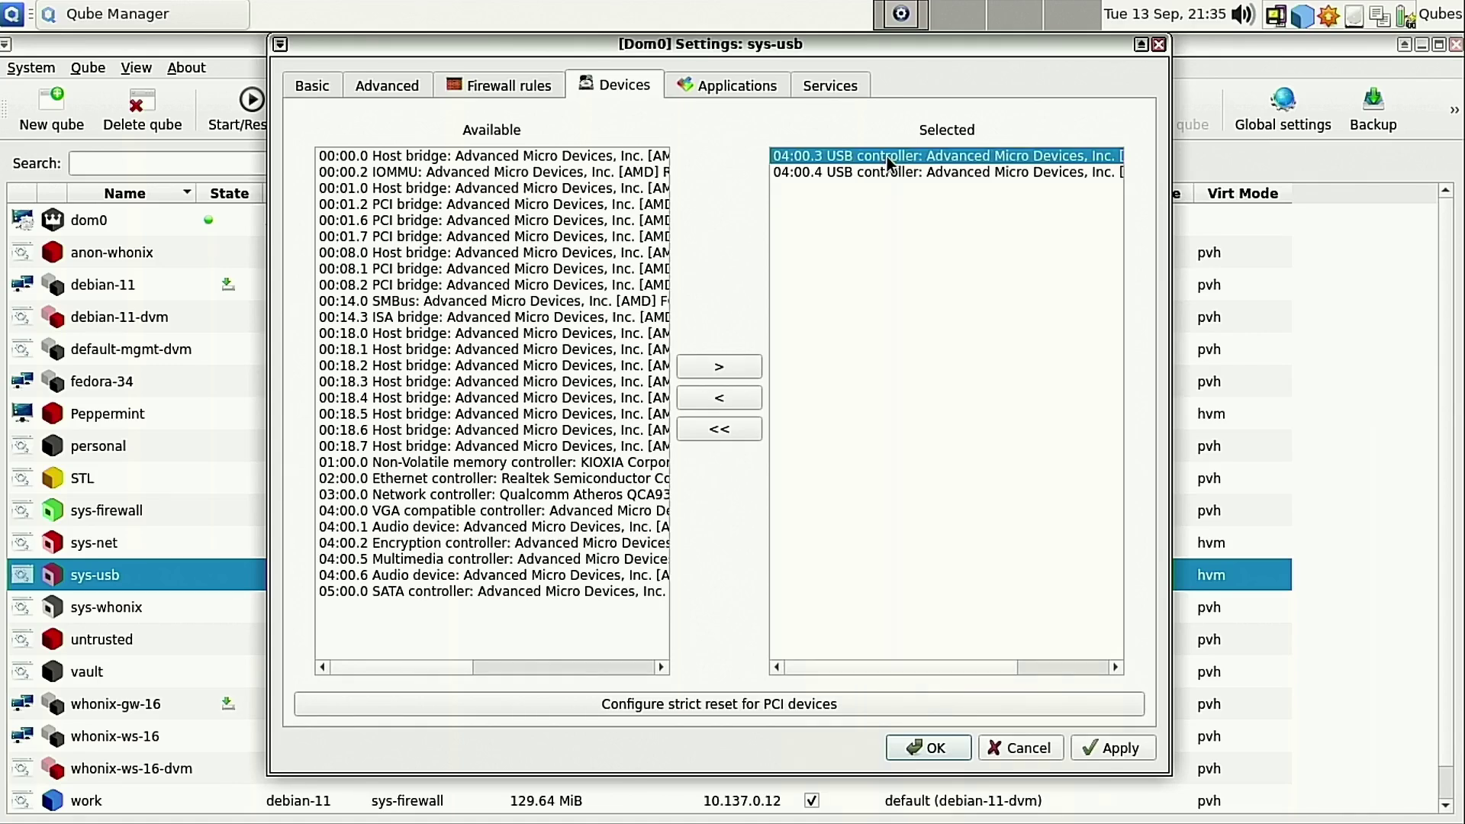
pyautogui.click(844, 172)
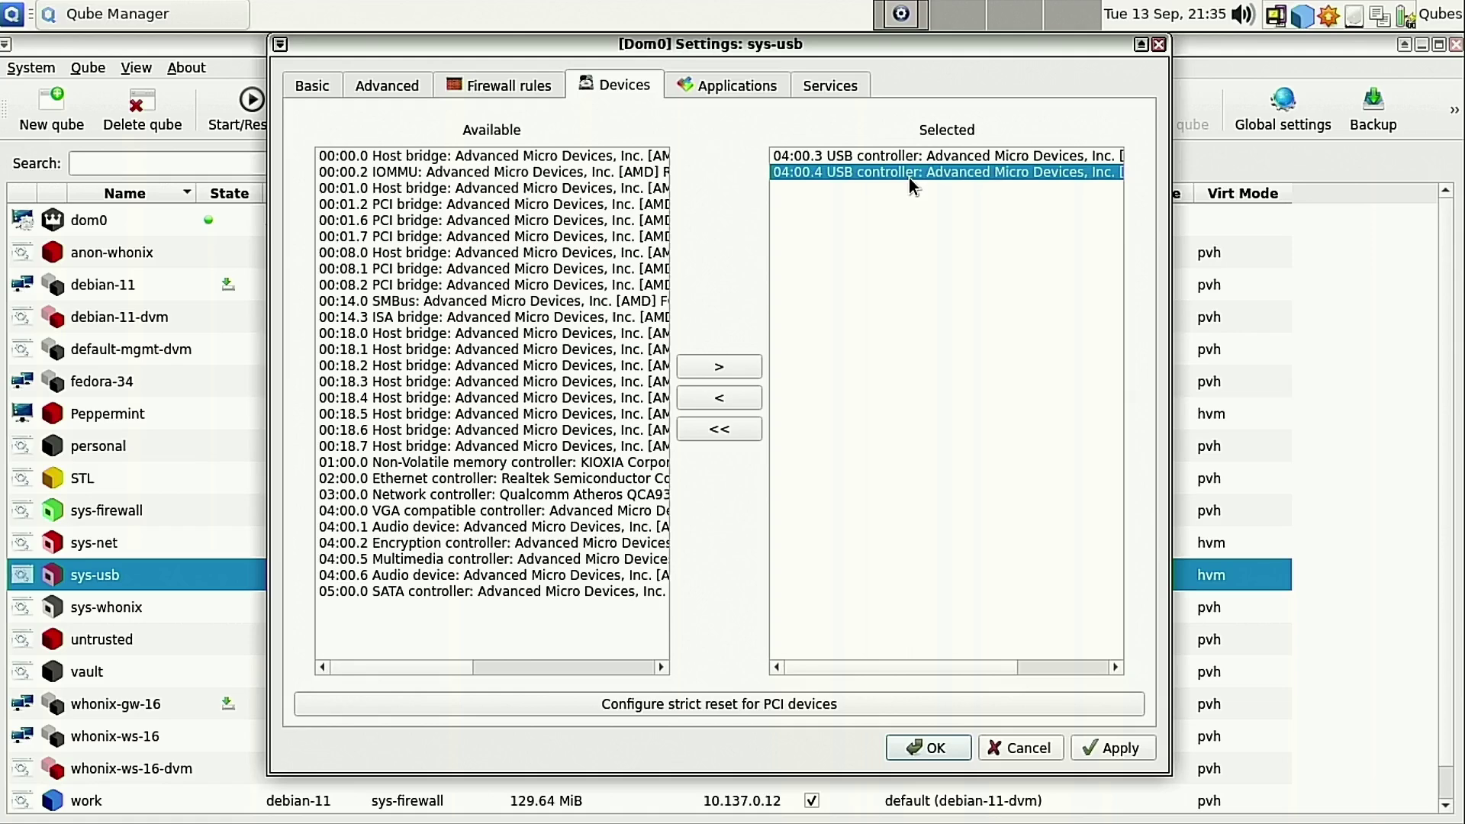
pyautogui.click(918, 155)
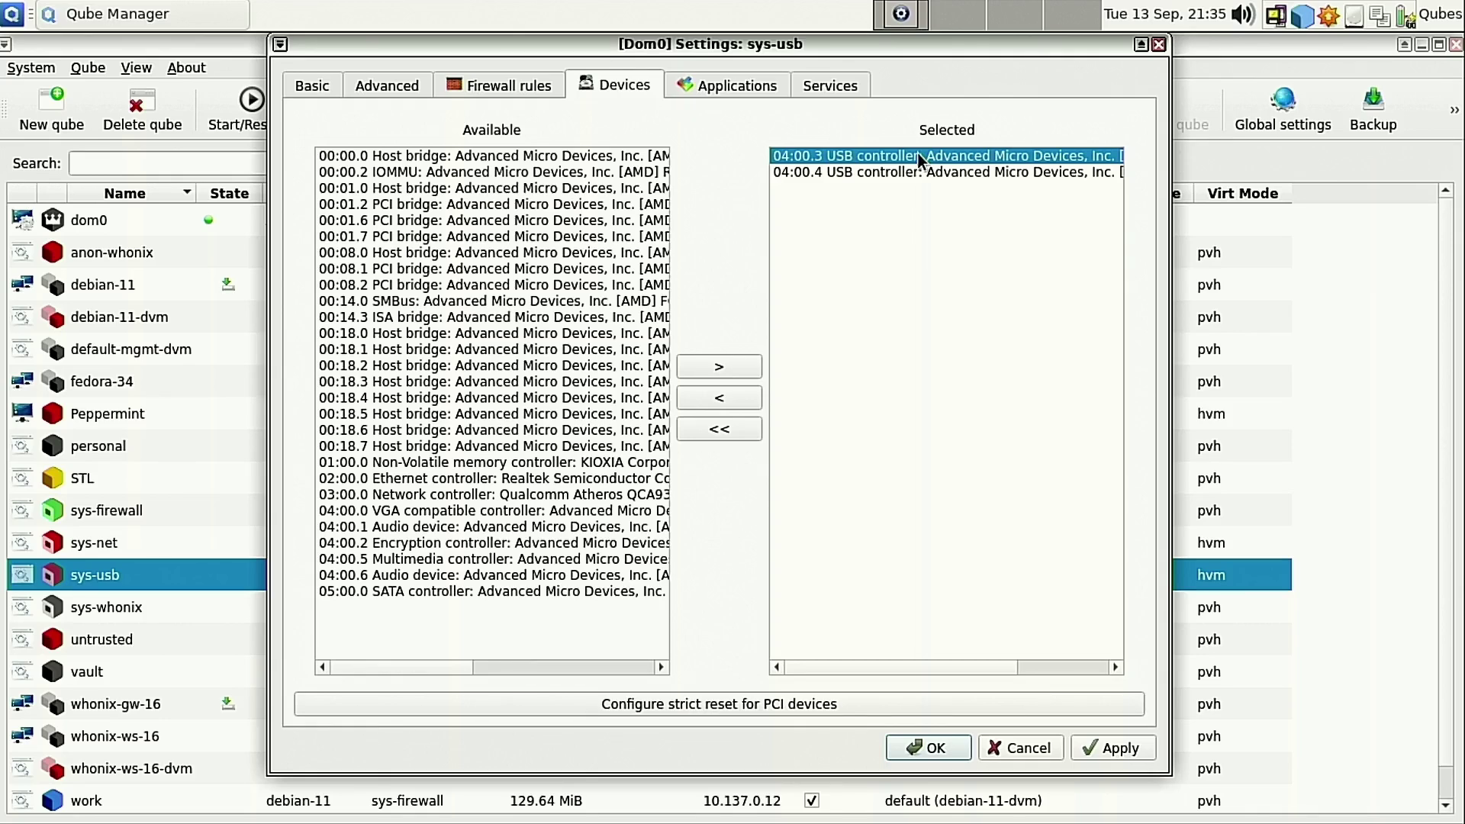
pyautogui.click(745, 397)
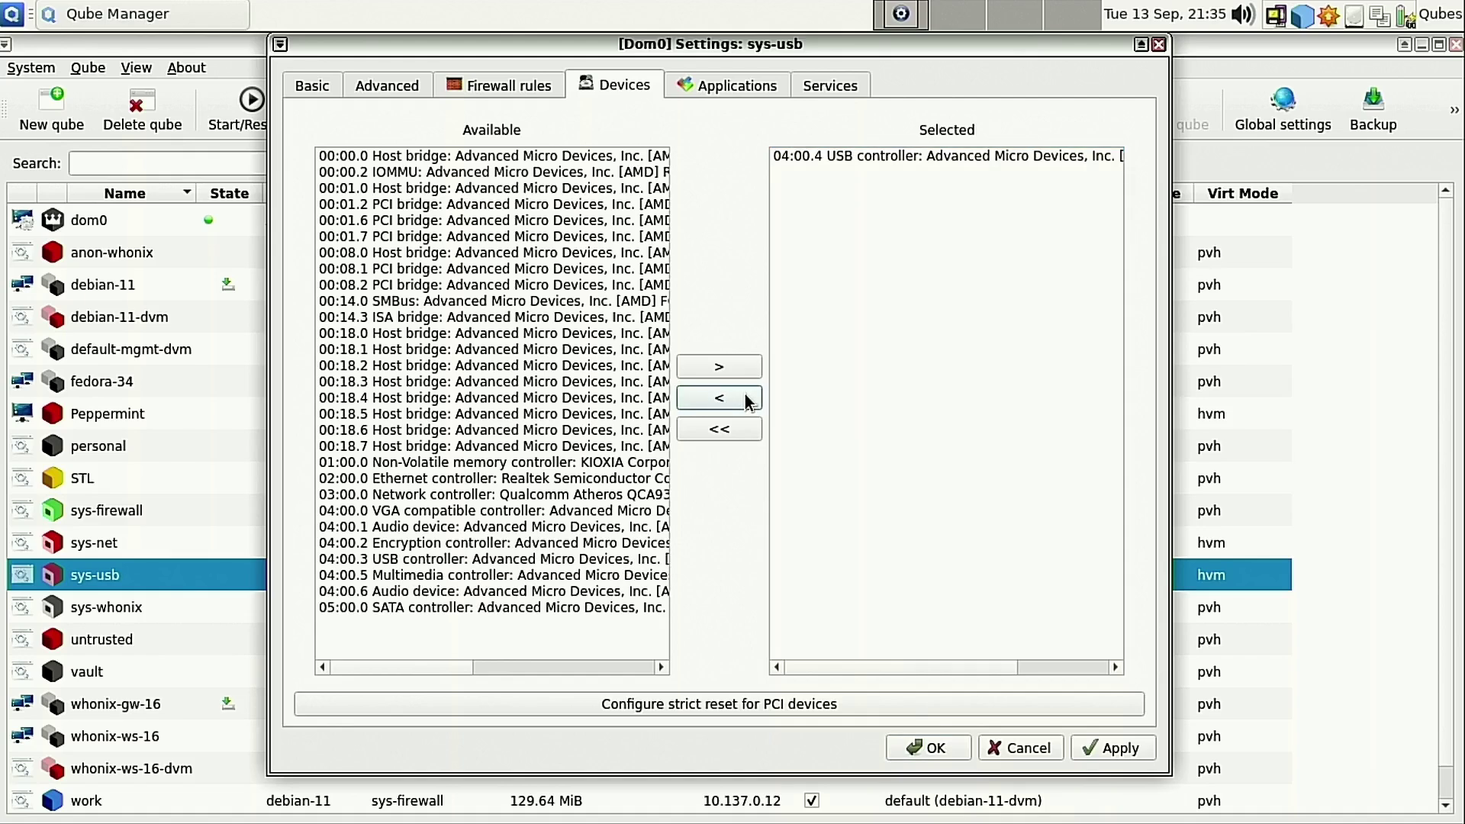
pyautogui.click(1114, 748)
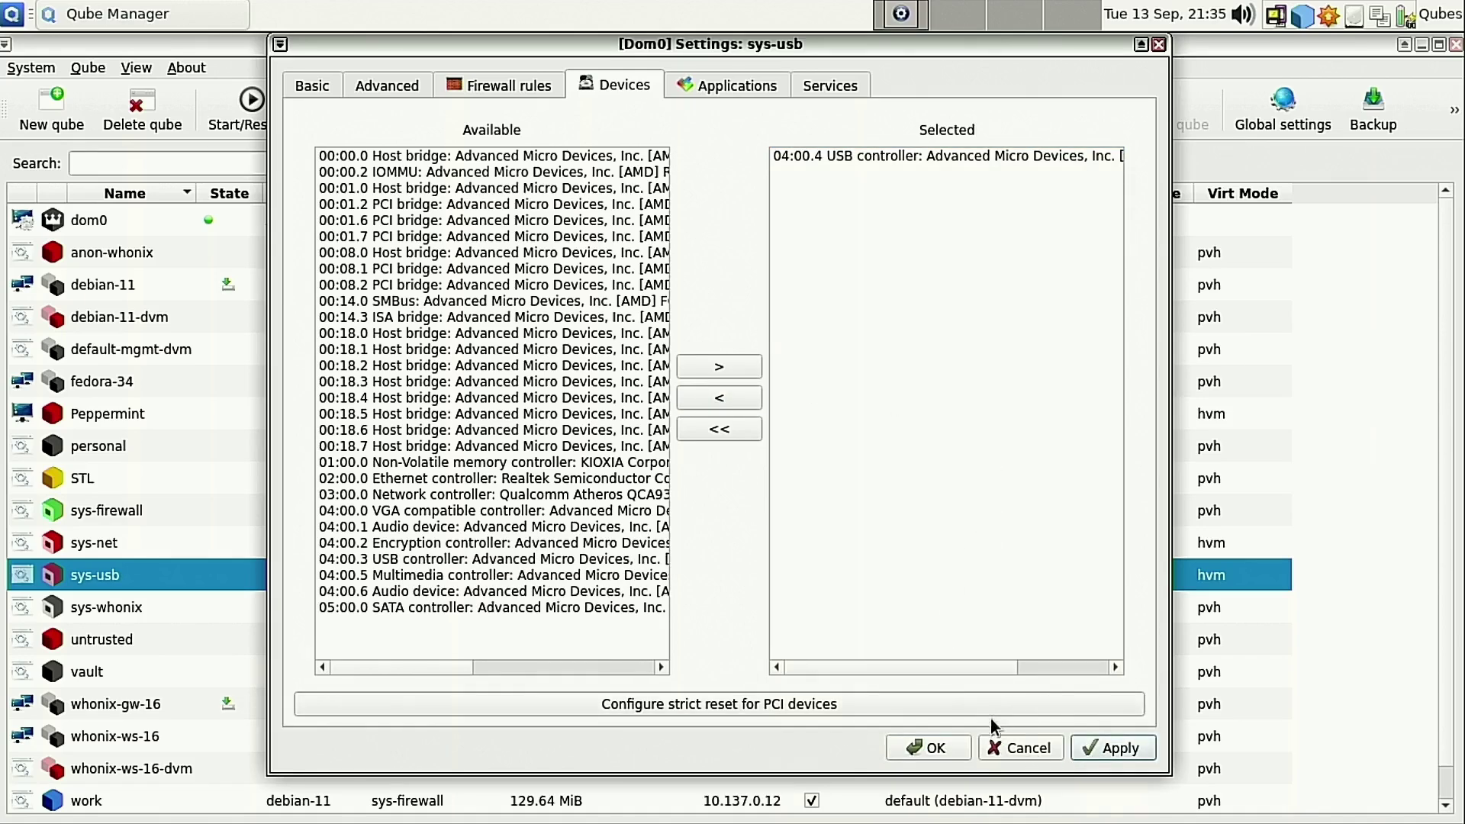
pyautogui.click(931, 748)
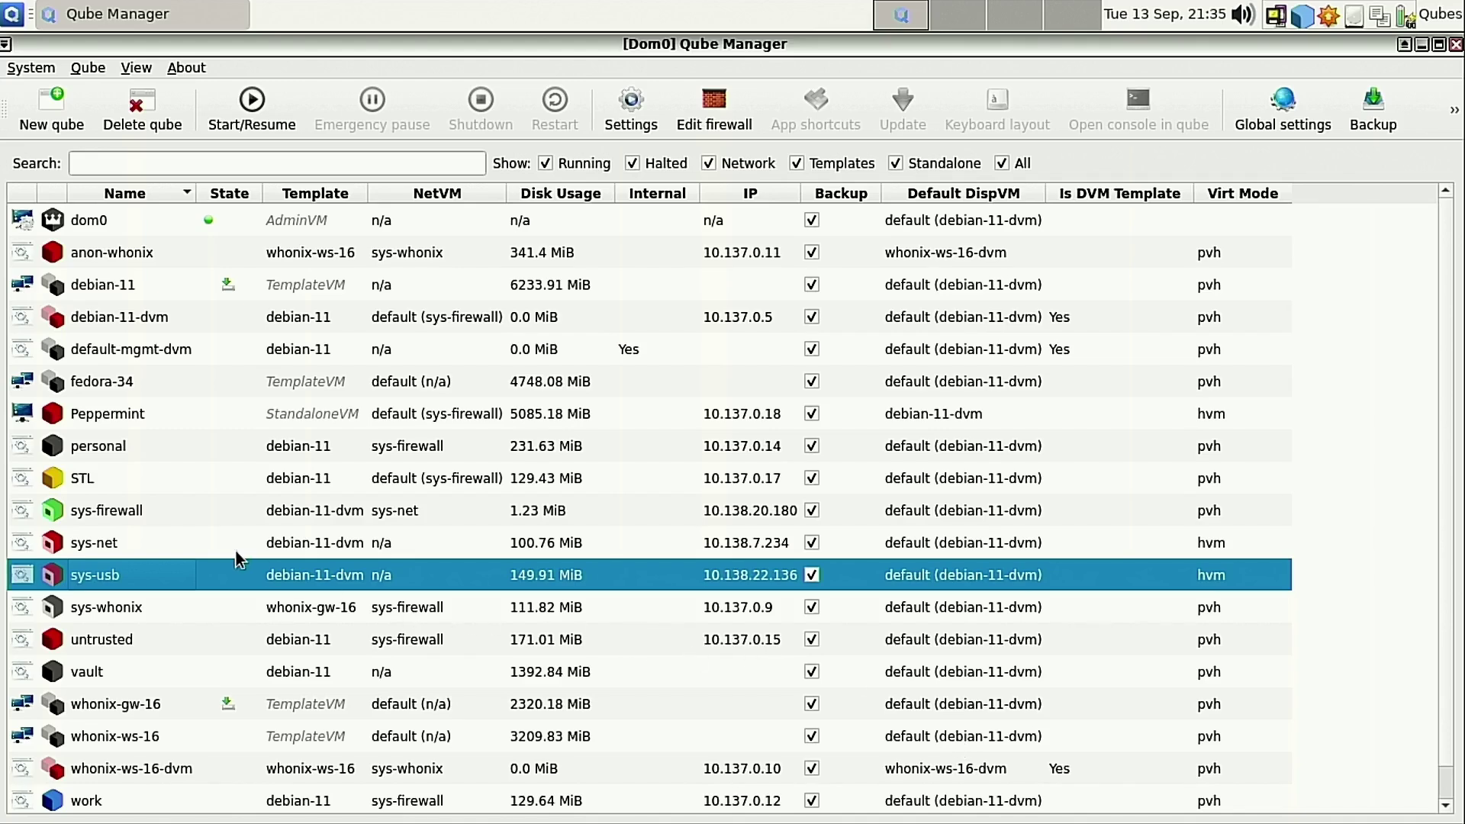
# Start sys-usb again, now with only the 04:00.4 USB controller, then bring up sys-net's settings.
pyautogui.rightClick(133, 563)
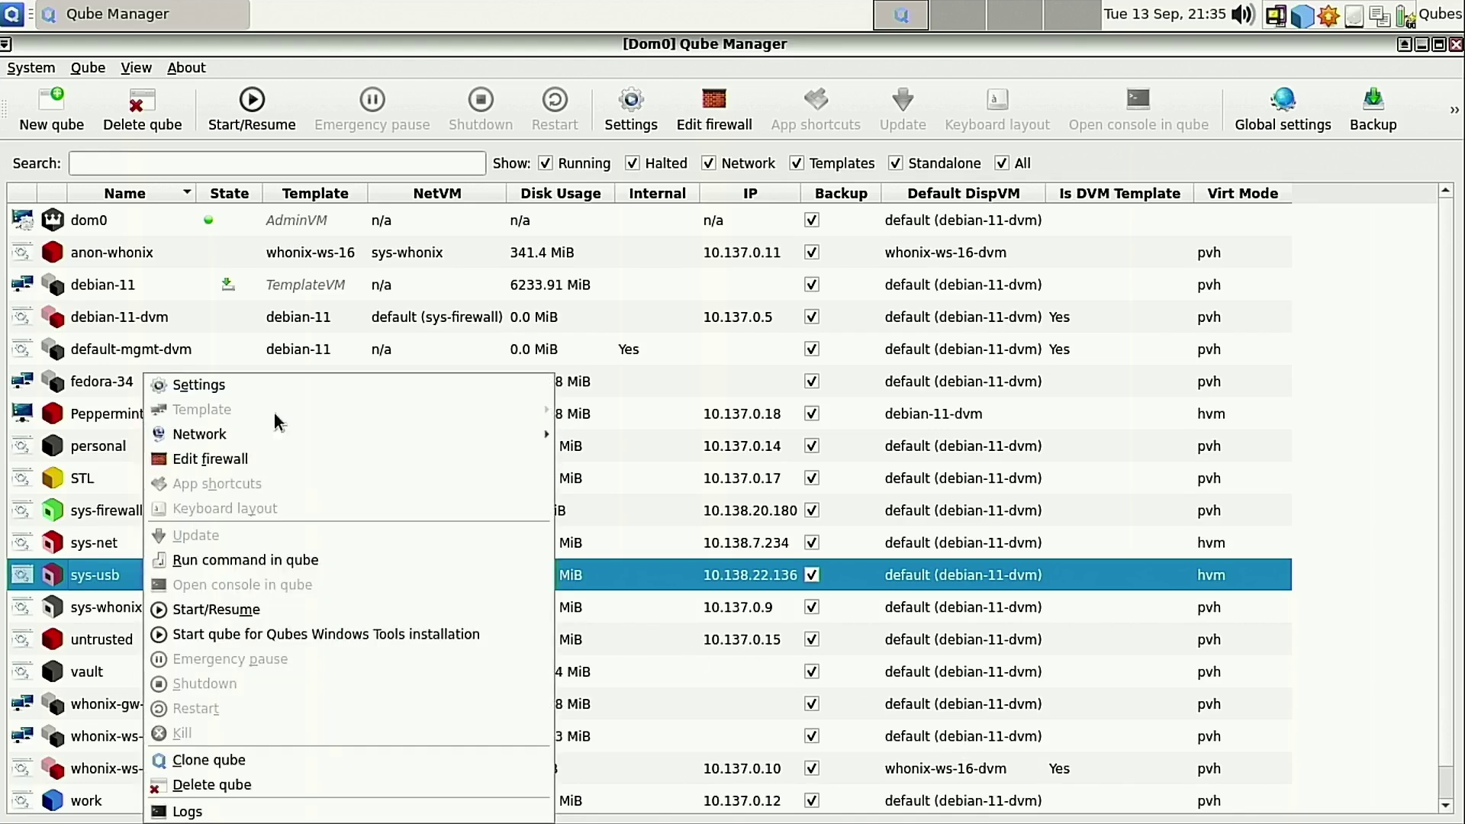
pyautogui.click(272, 609)
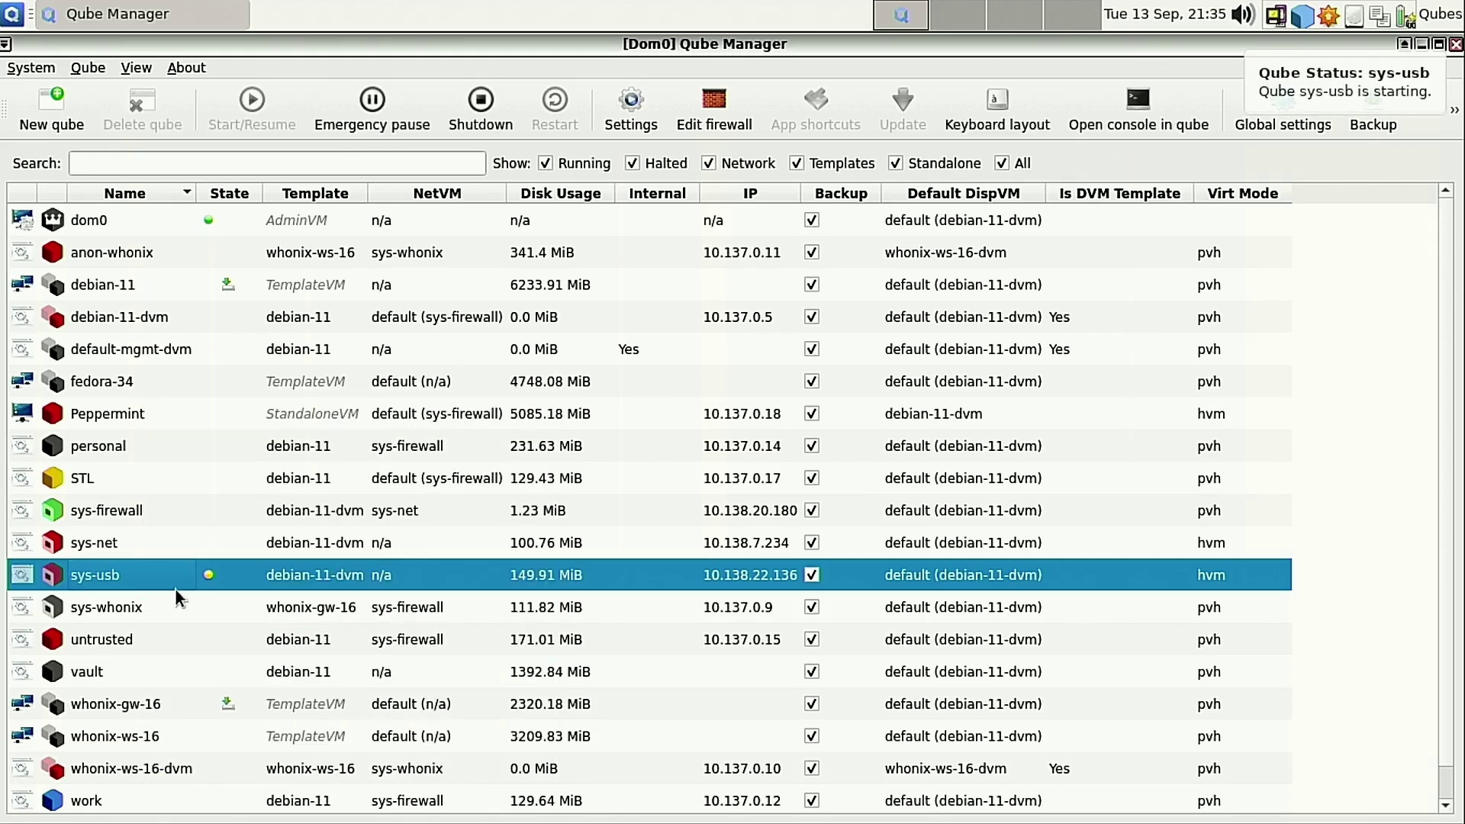
pyautogui.click(109, 541)
pyautogui.rightClick(111, 542)
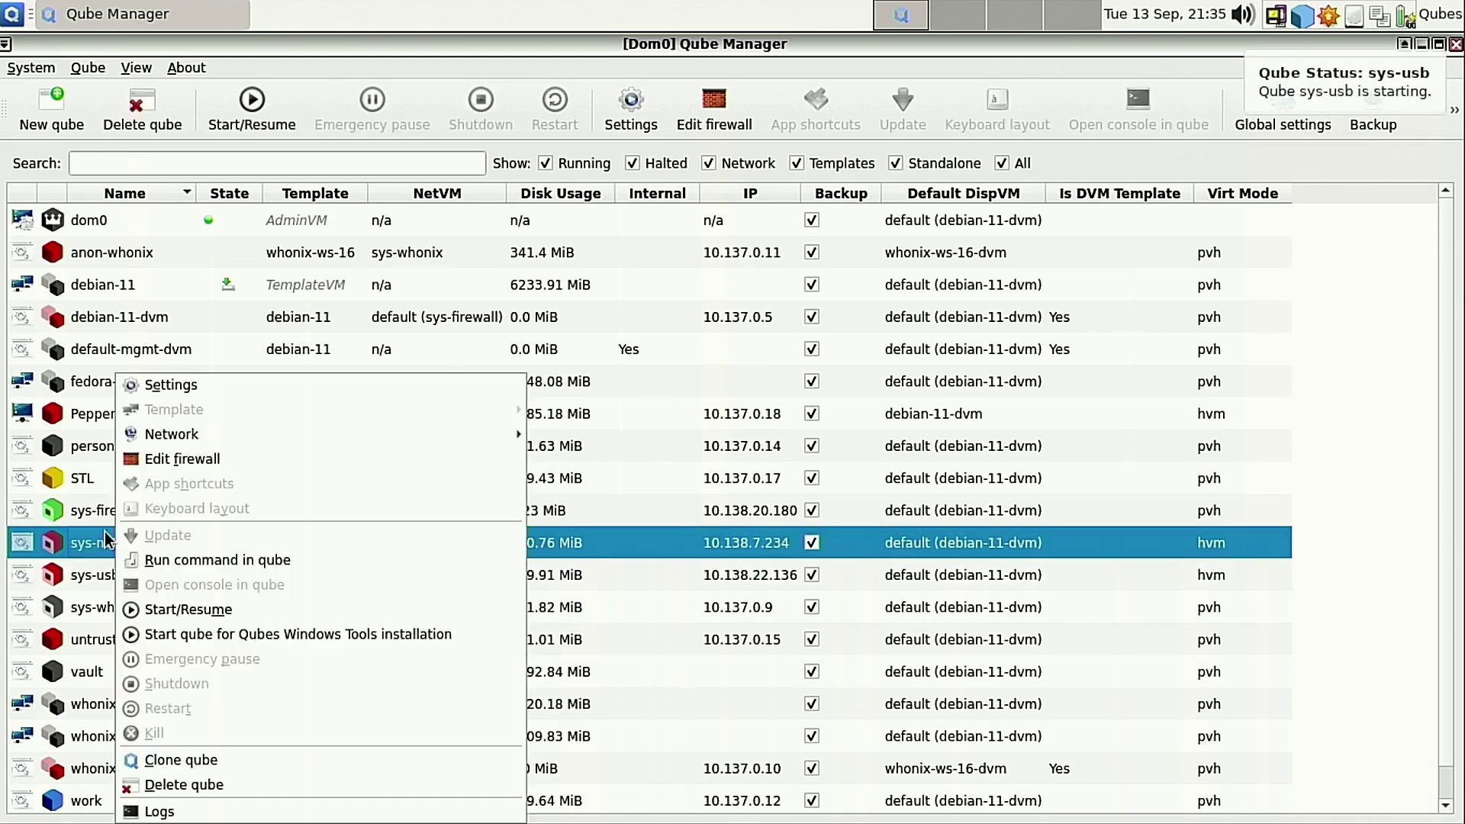
pyautogui.click(217, 388)
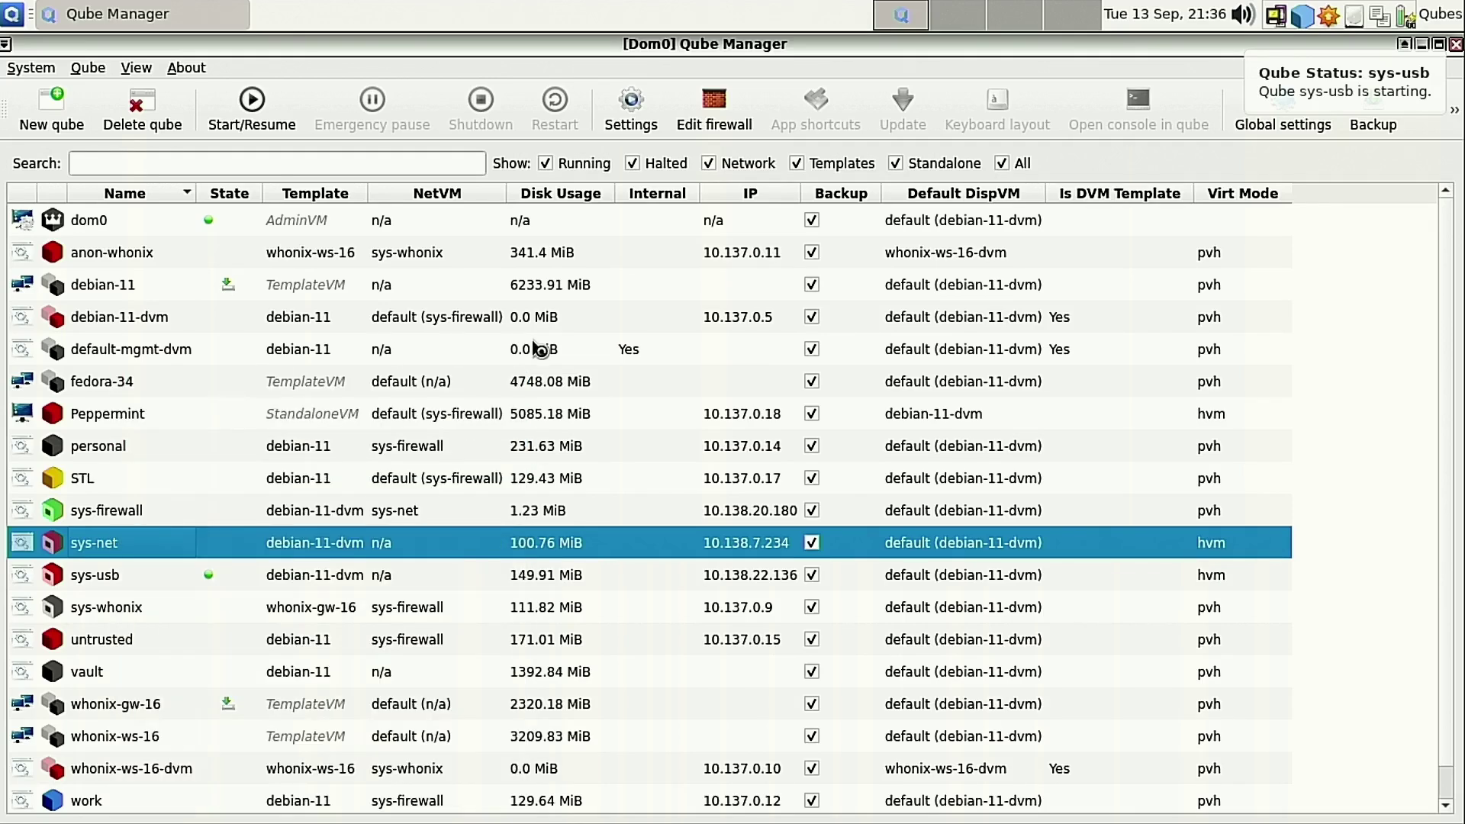
# Assign the available 04:00.3 USB controller to sys-net's devices and save.
pyautogui.click(638, 87)
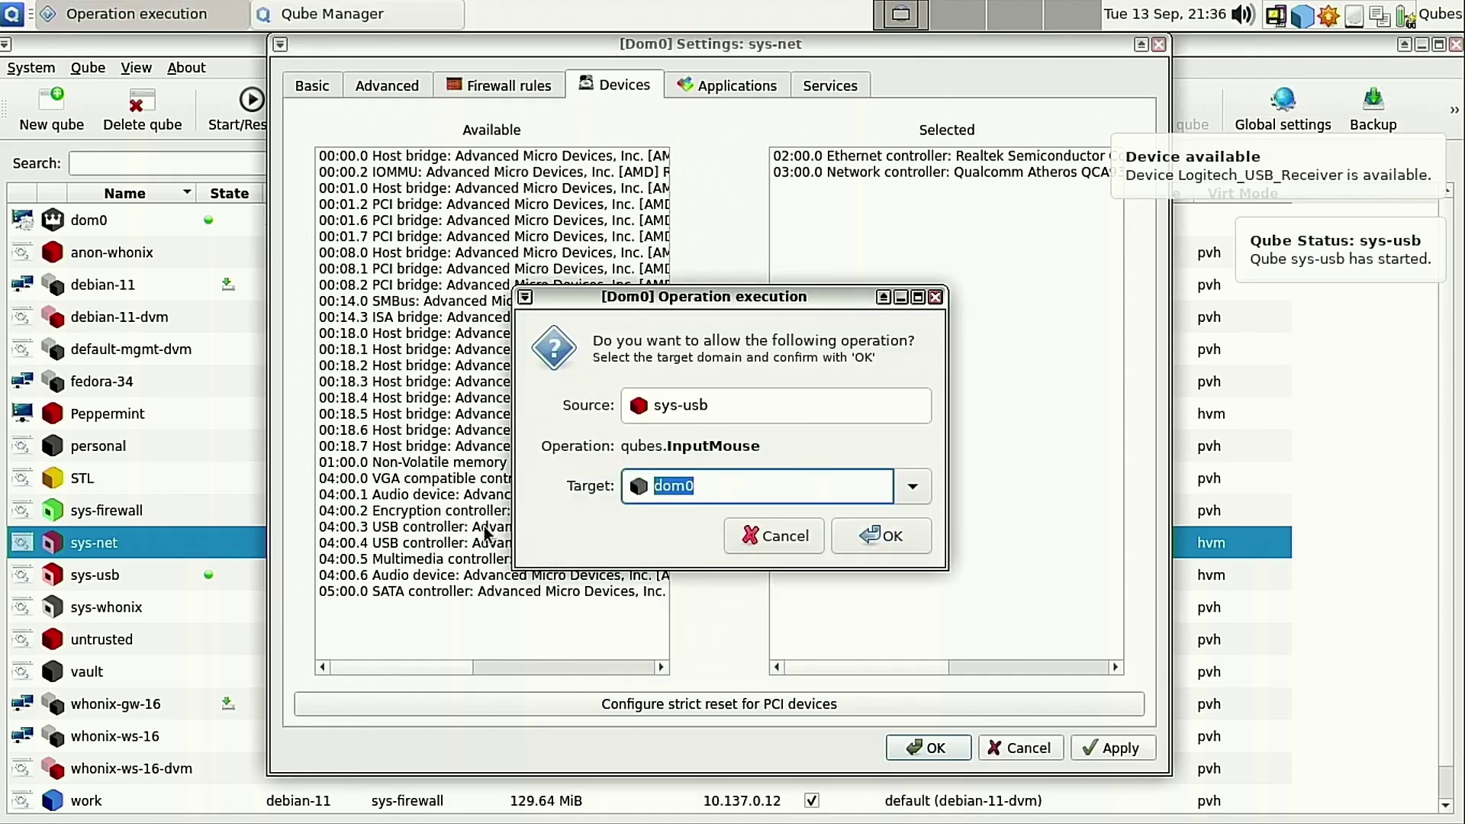
pyautogui.click(882, 526)
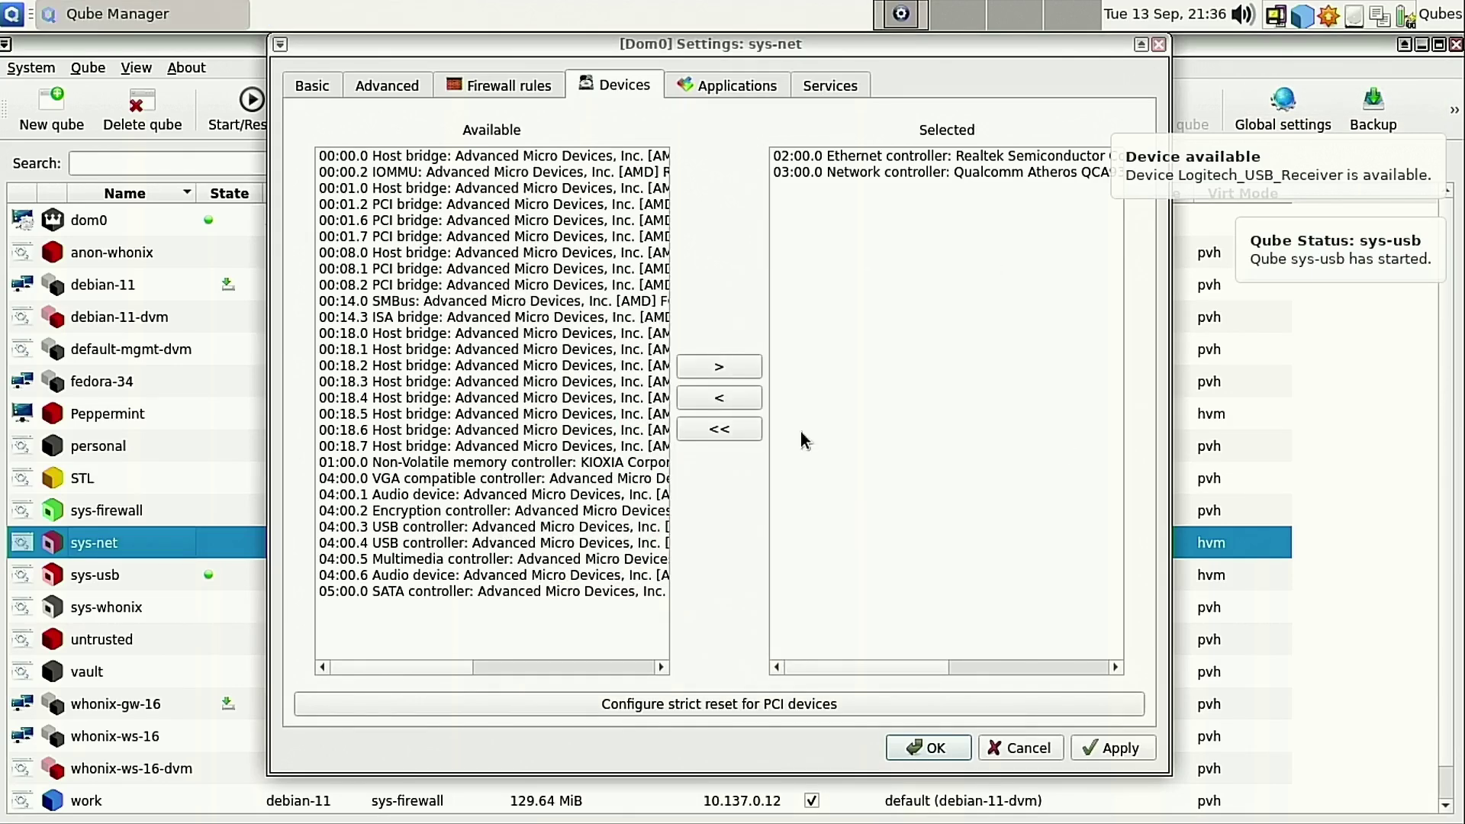
pyautogui.click(397, 527)
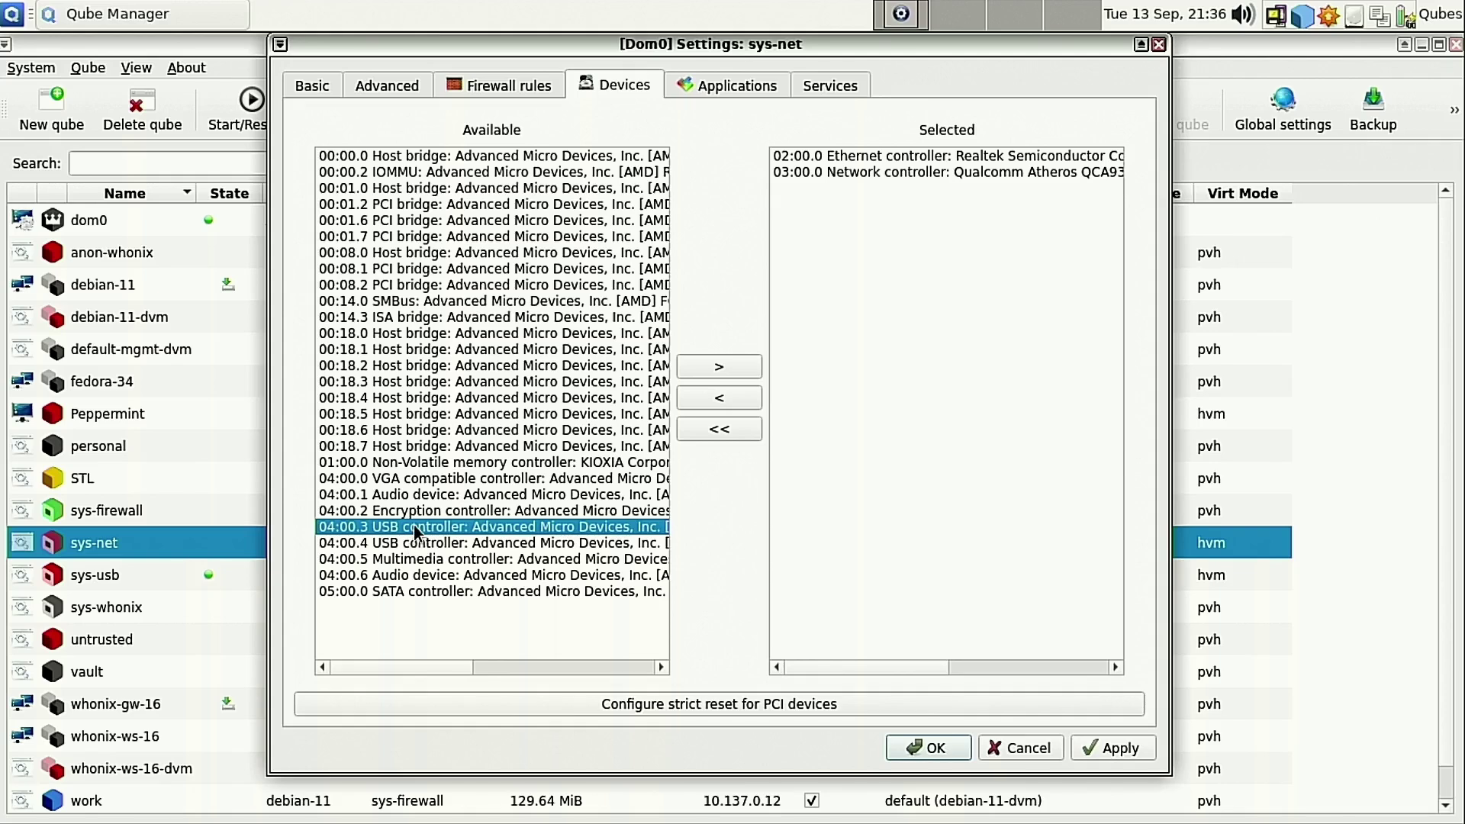
pyautogui.click(729, 360)
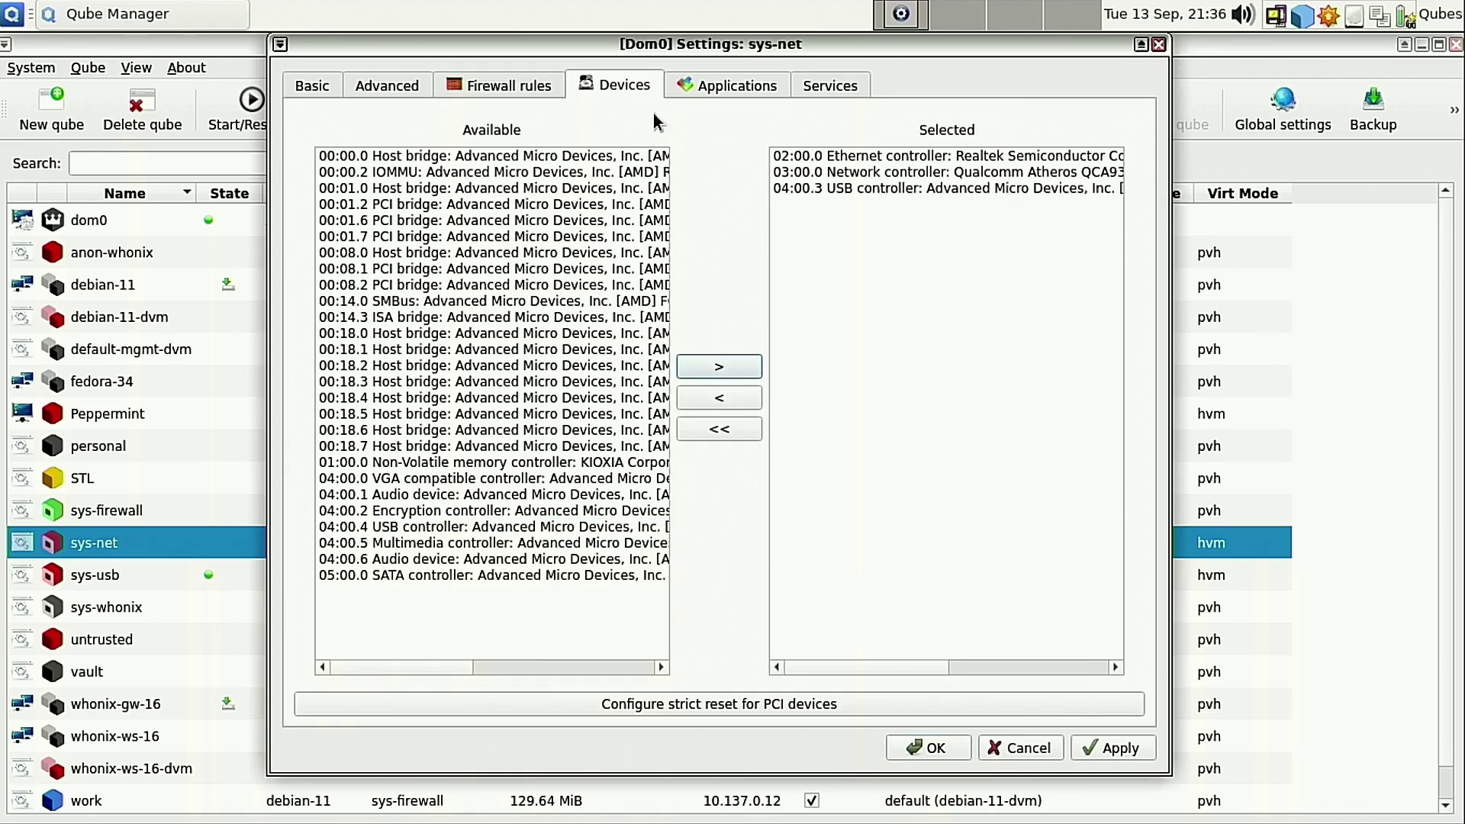
pyautogui.click(933, 744)
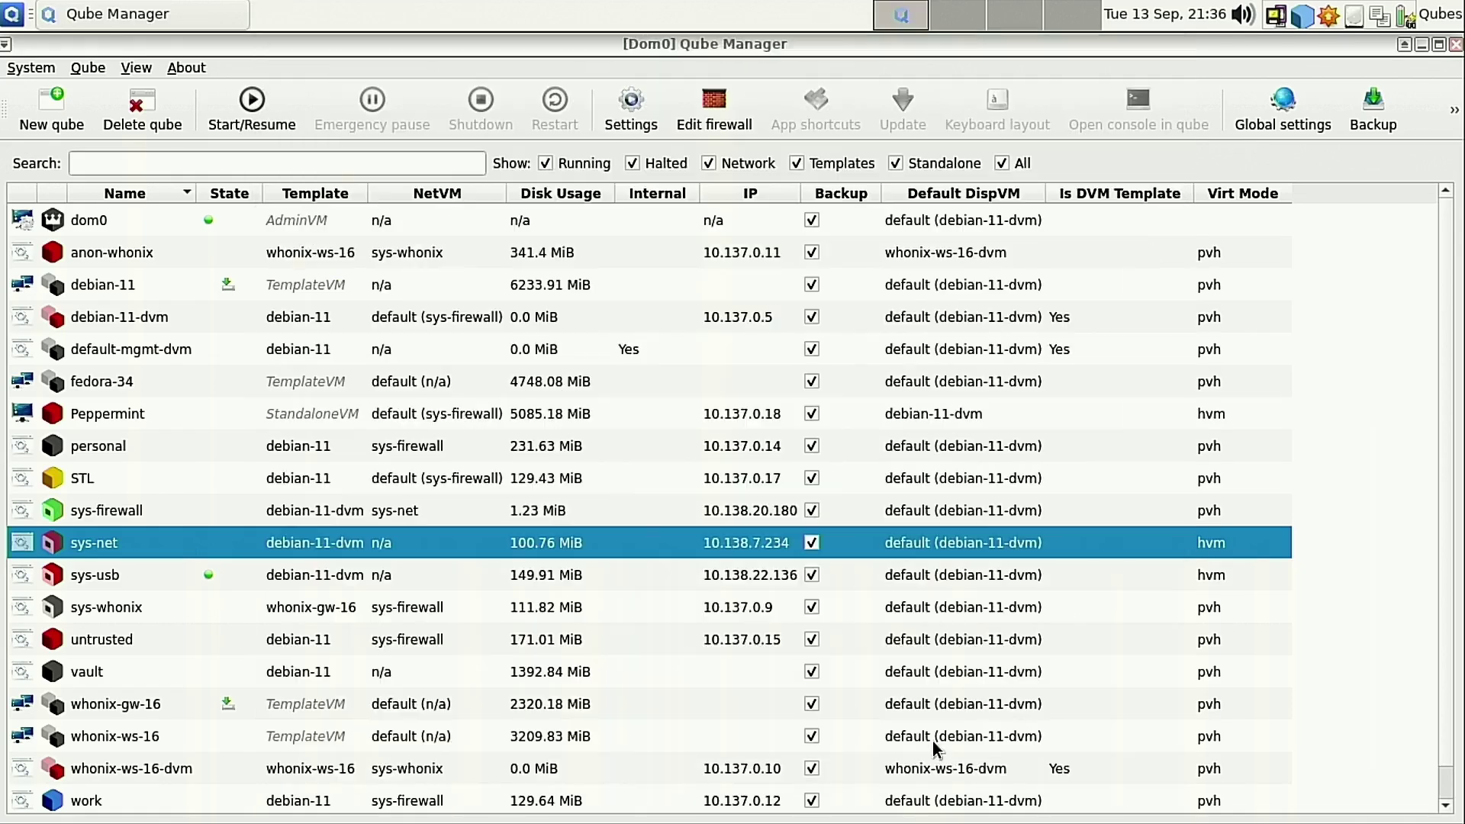
# Try starting sys-net, which fails with a libxenlight error, then close Qube Manager.
pyautogui.rightClick(128, 535)
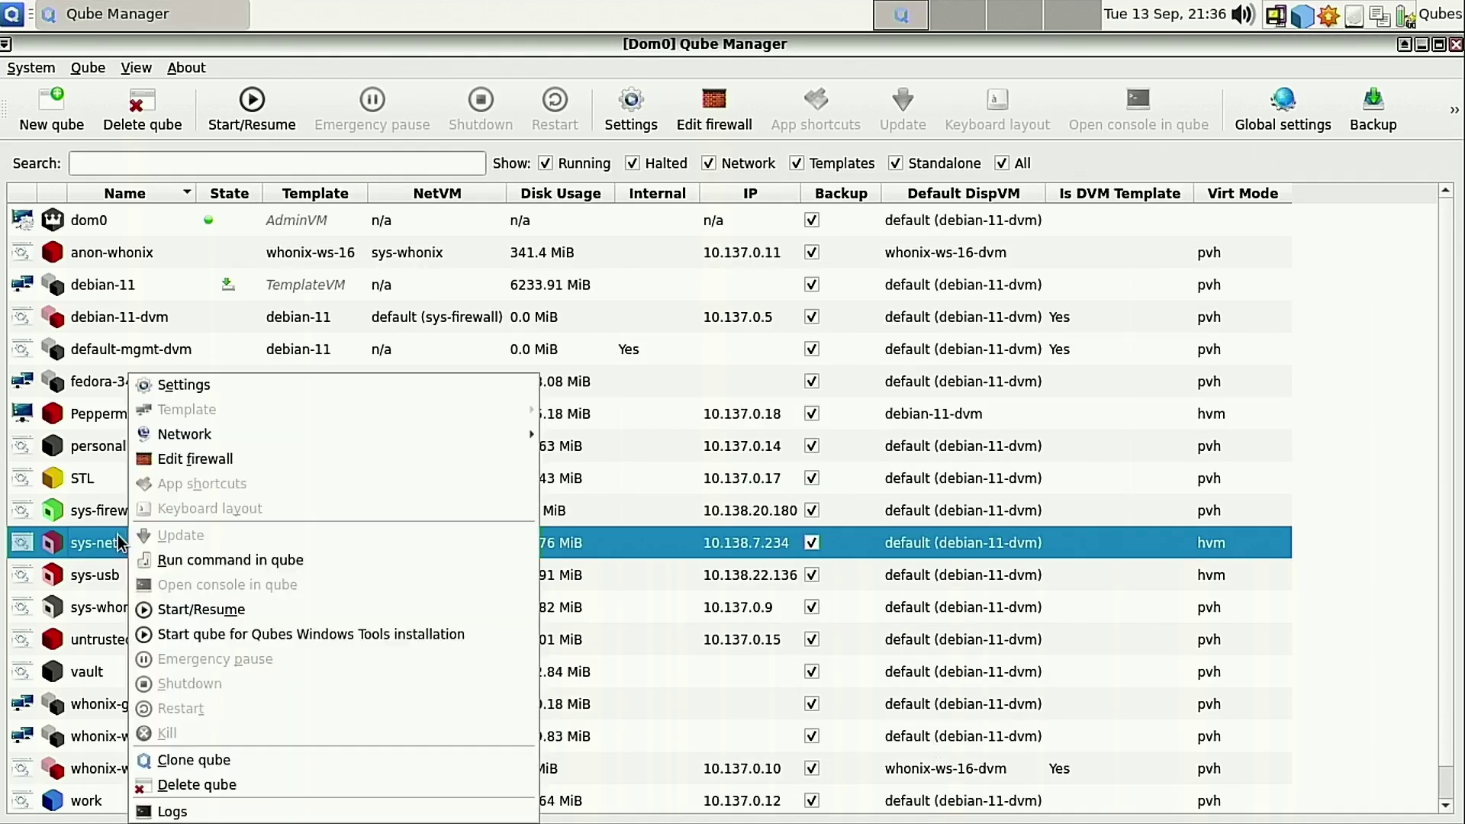
pyautogui.click(210, 609)
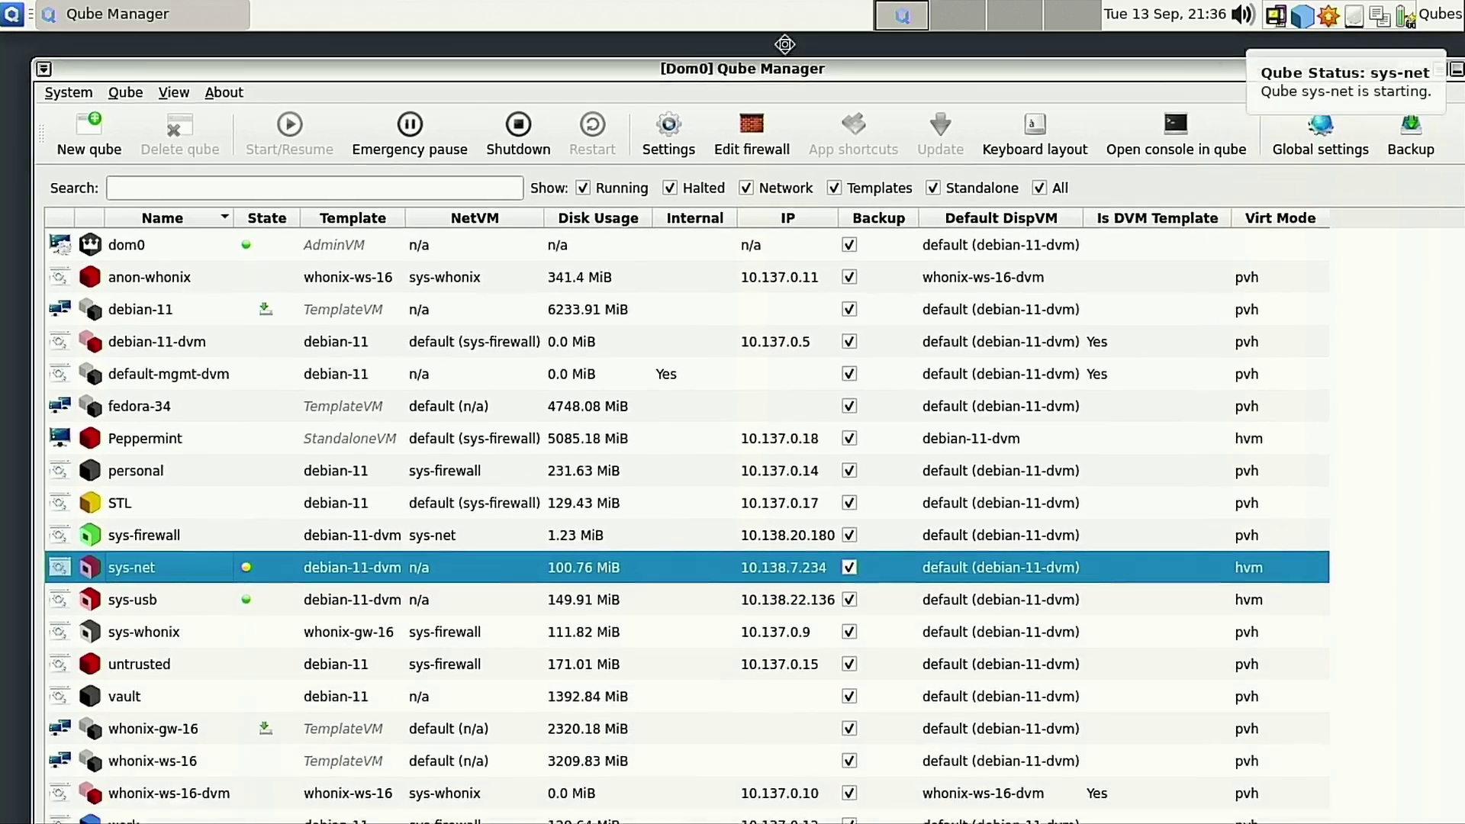
pyautogui.moveTo(776, 38); pyautogui.dragTo(760, 38)
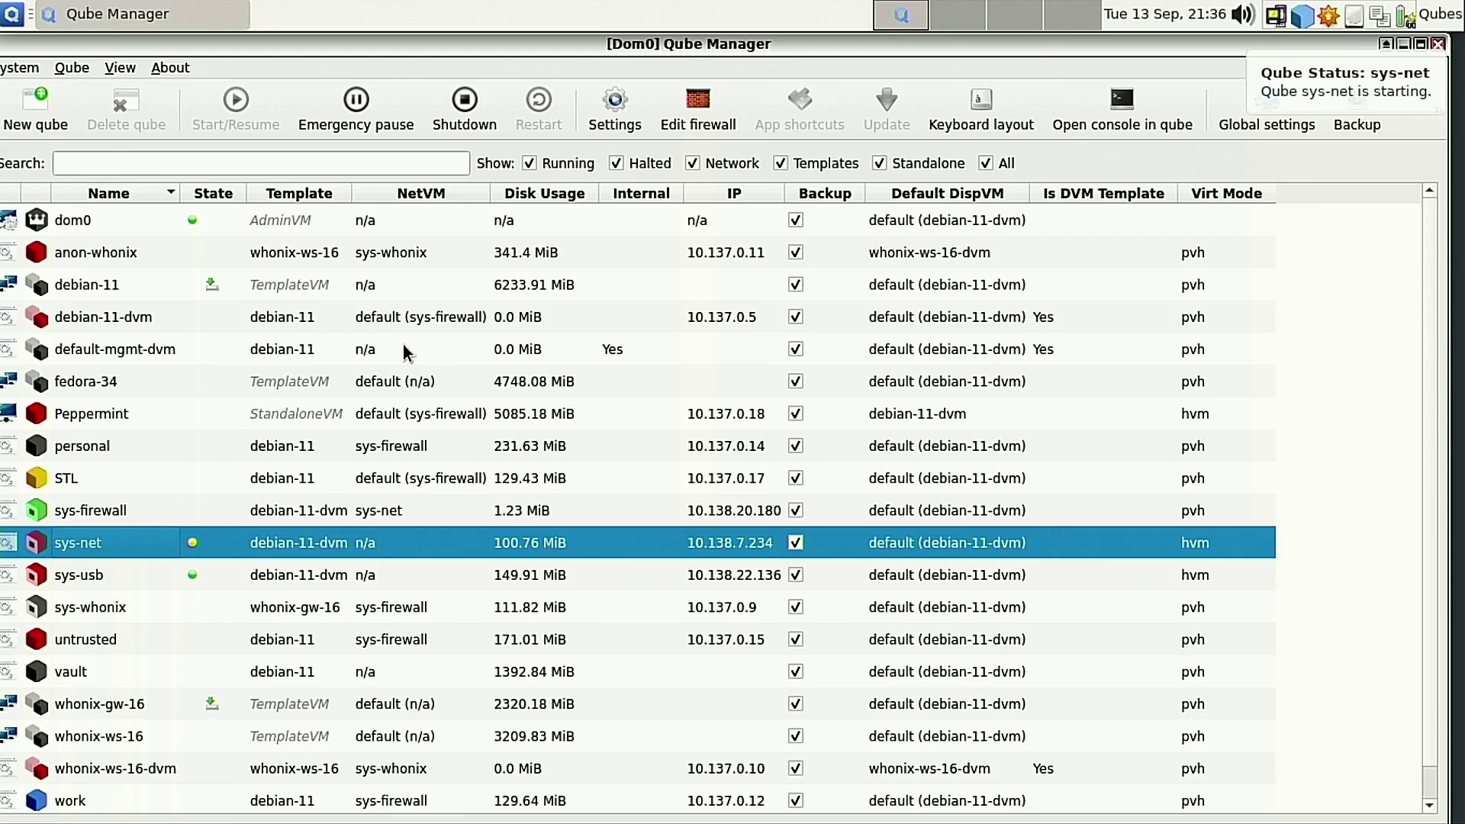
pyautogui.click(1437, 44)
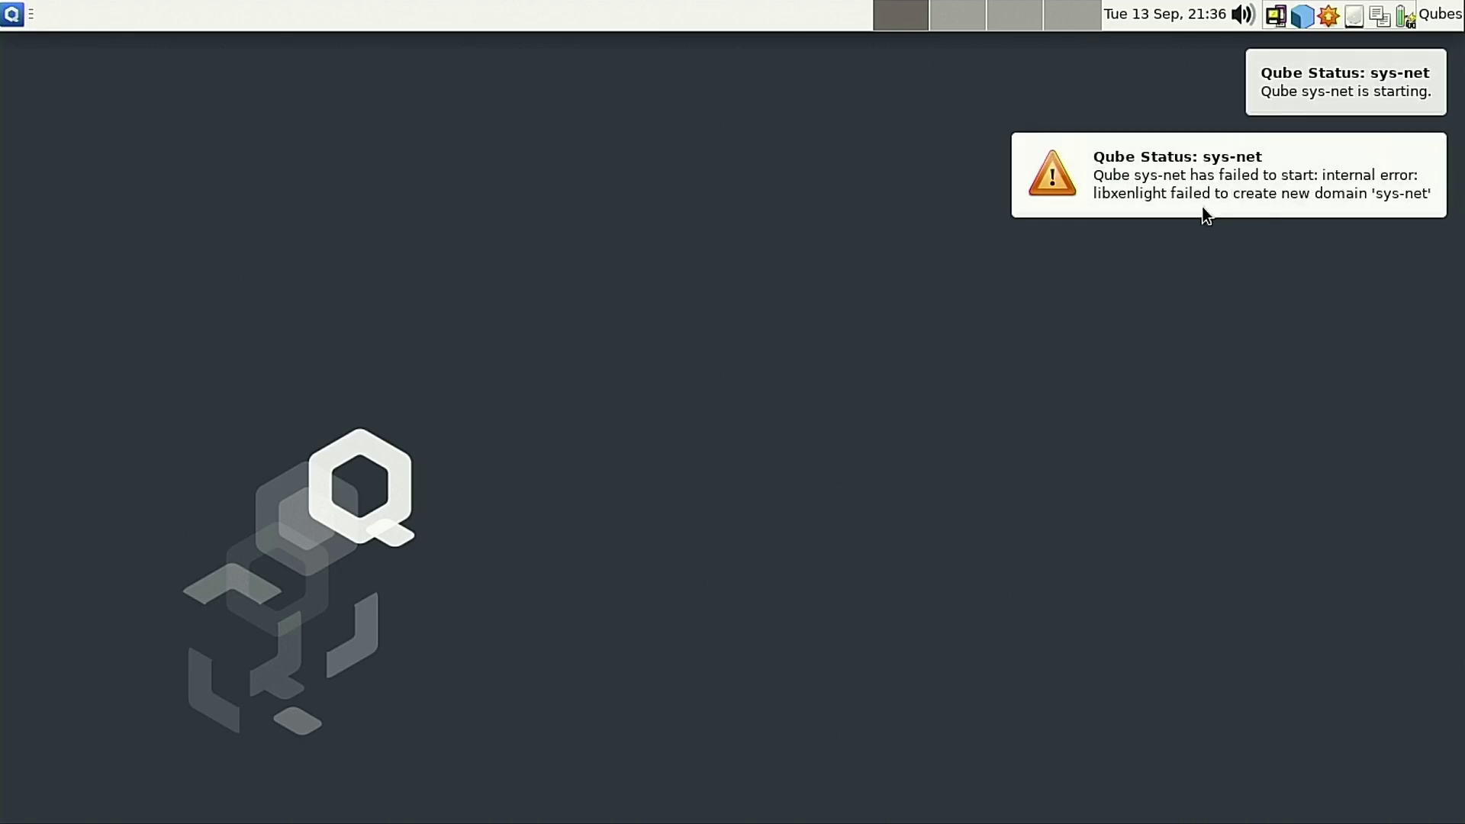
# Dismiss the sys-net failure and starting notifications and reopen Qube Manager.
pyautogui.click(1275, 189)
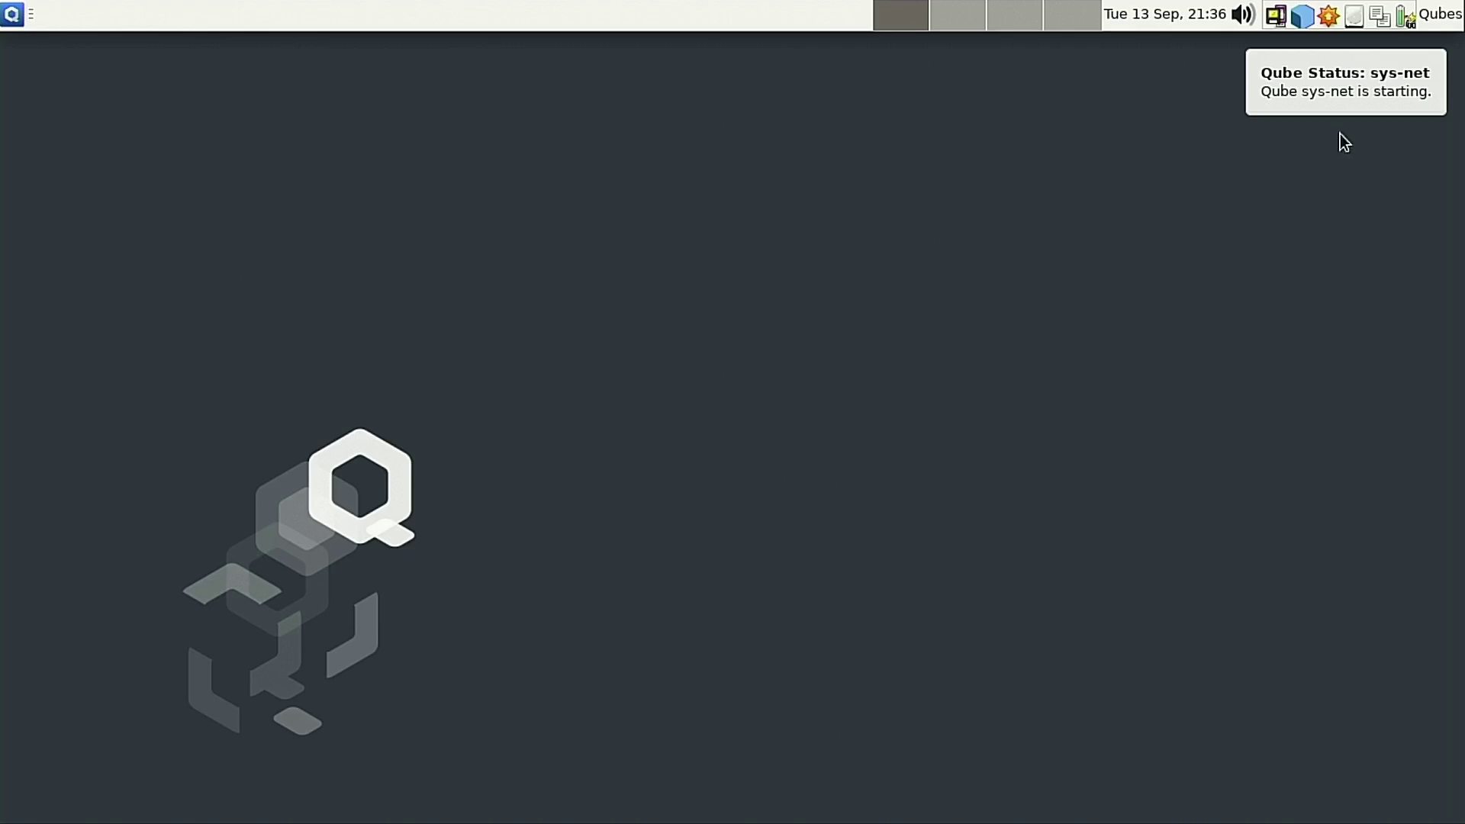
pyautogui.click(1376, 85)
pyautogui.click(1300, 26)
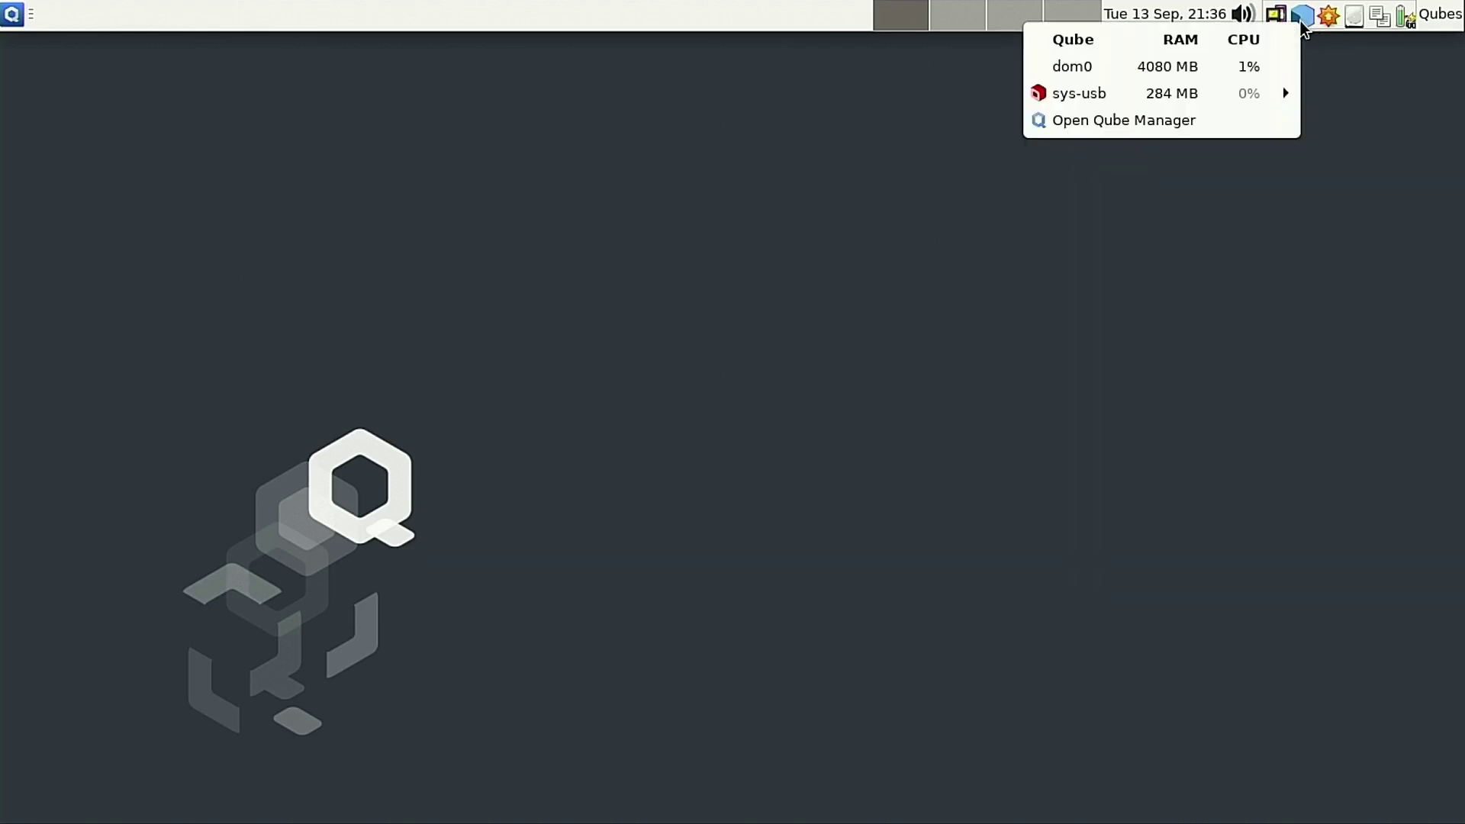
pyautogui.click(1179, 119)
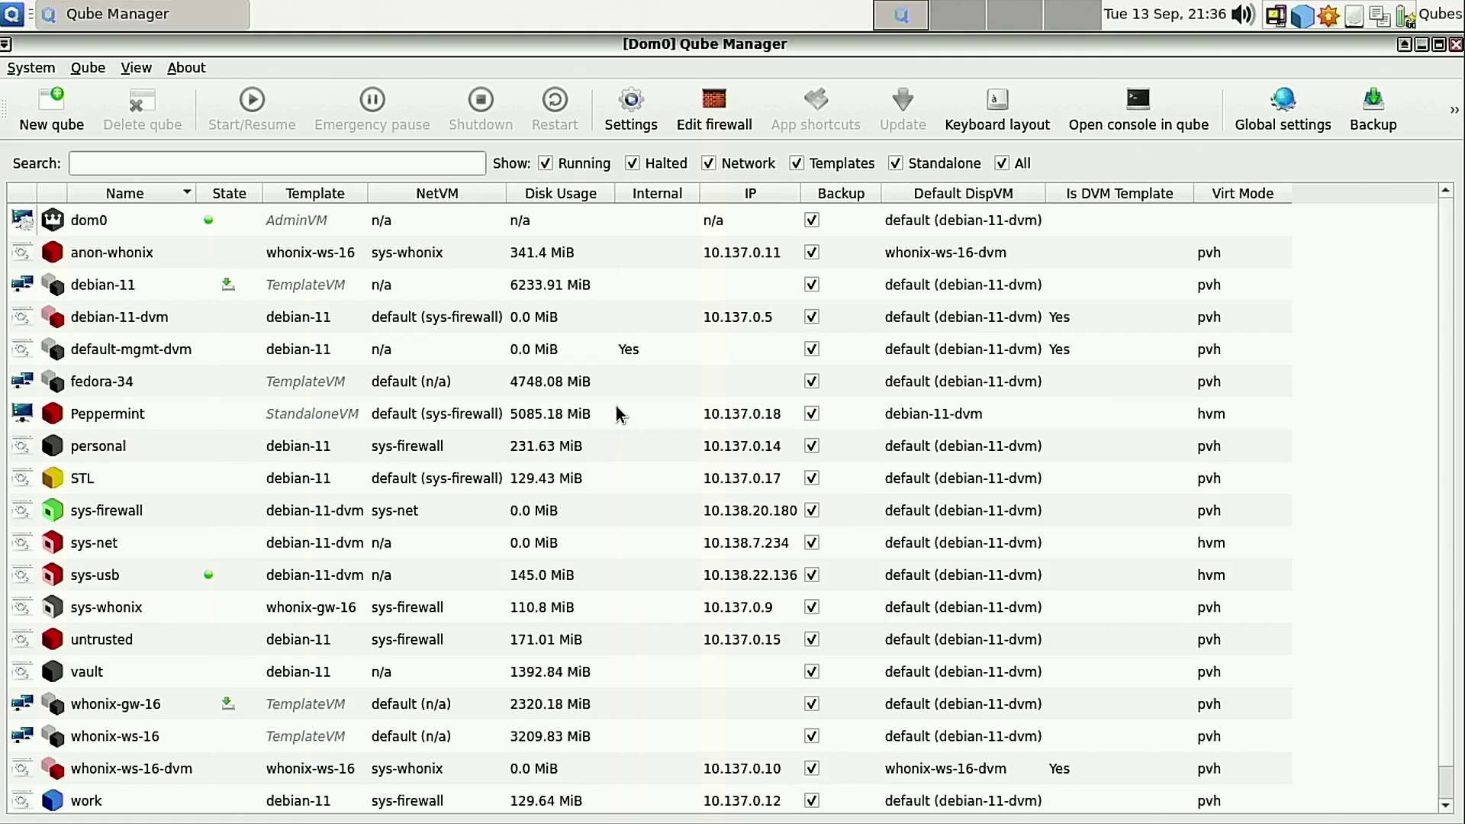
# Start sys-net again from its actions menu.
pyautogui.click(122, 542)
pyautogui.rightClick(122, 542)
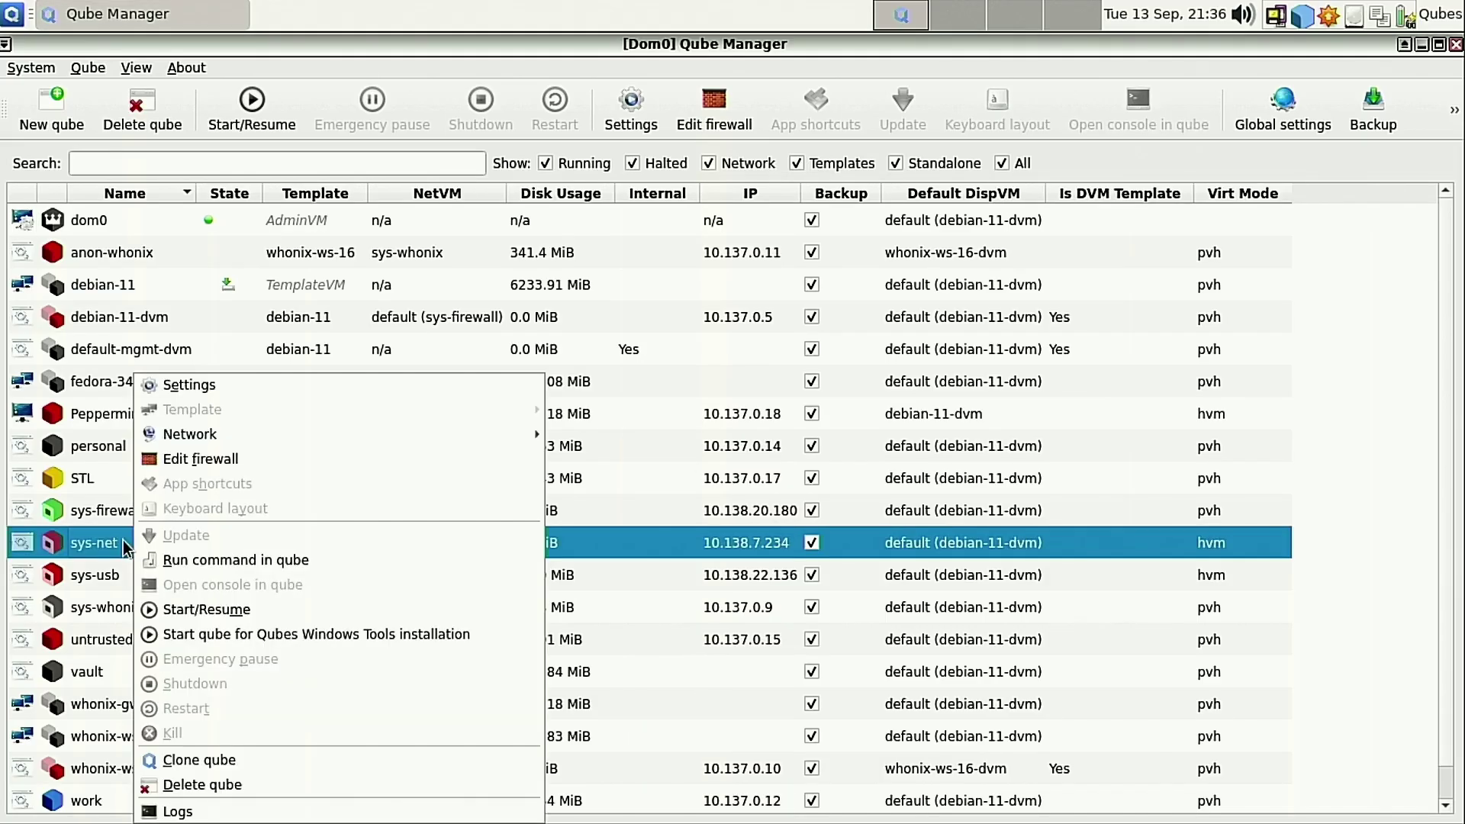
pyautogui.click(214, 609)
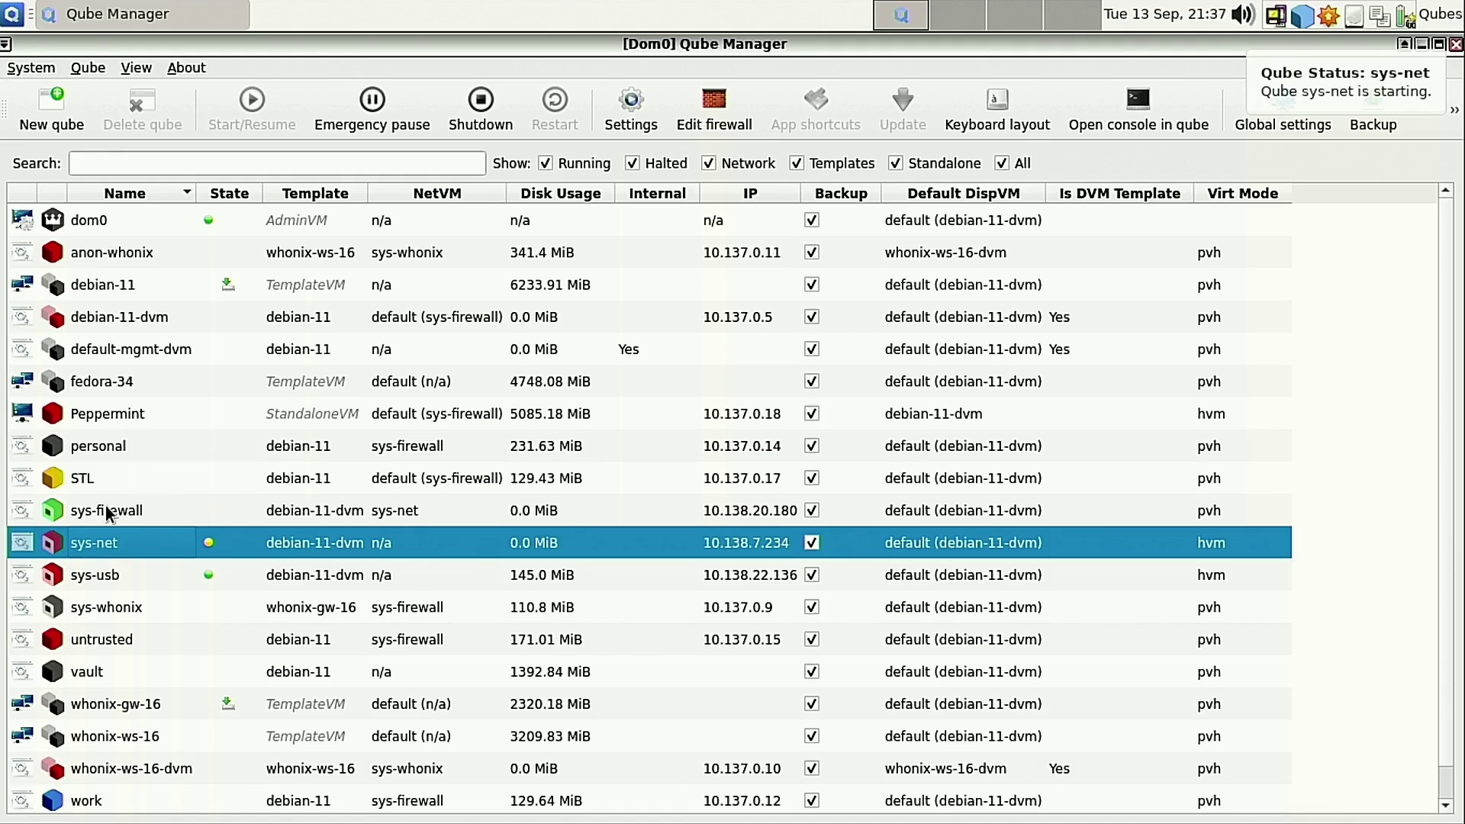
# Start sys-firewall and check that sys-net is on the phone's Wired connection 2.
pyautogui.press('Up')
pyautogui.rightClick(136, 518)
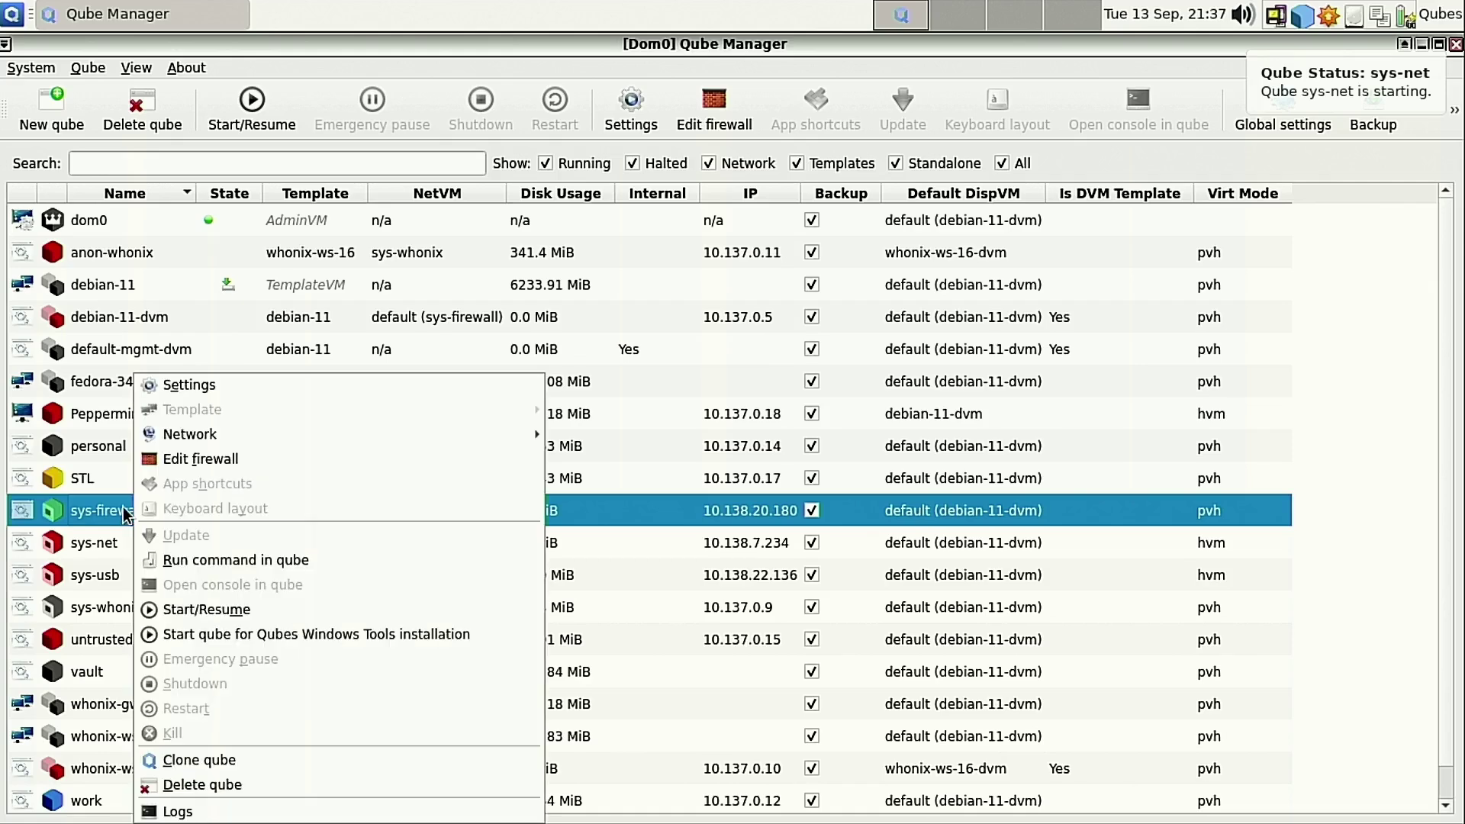
pyautogui.click(381, 615)
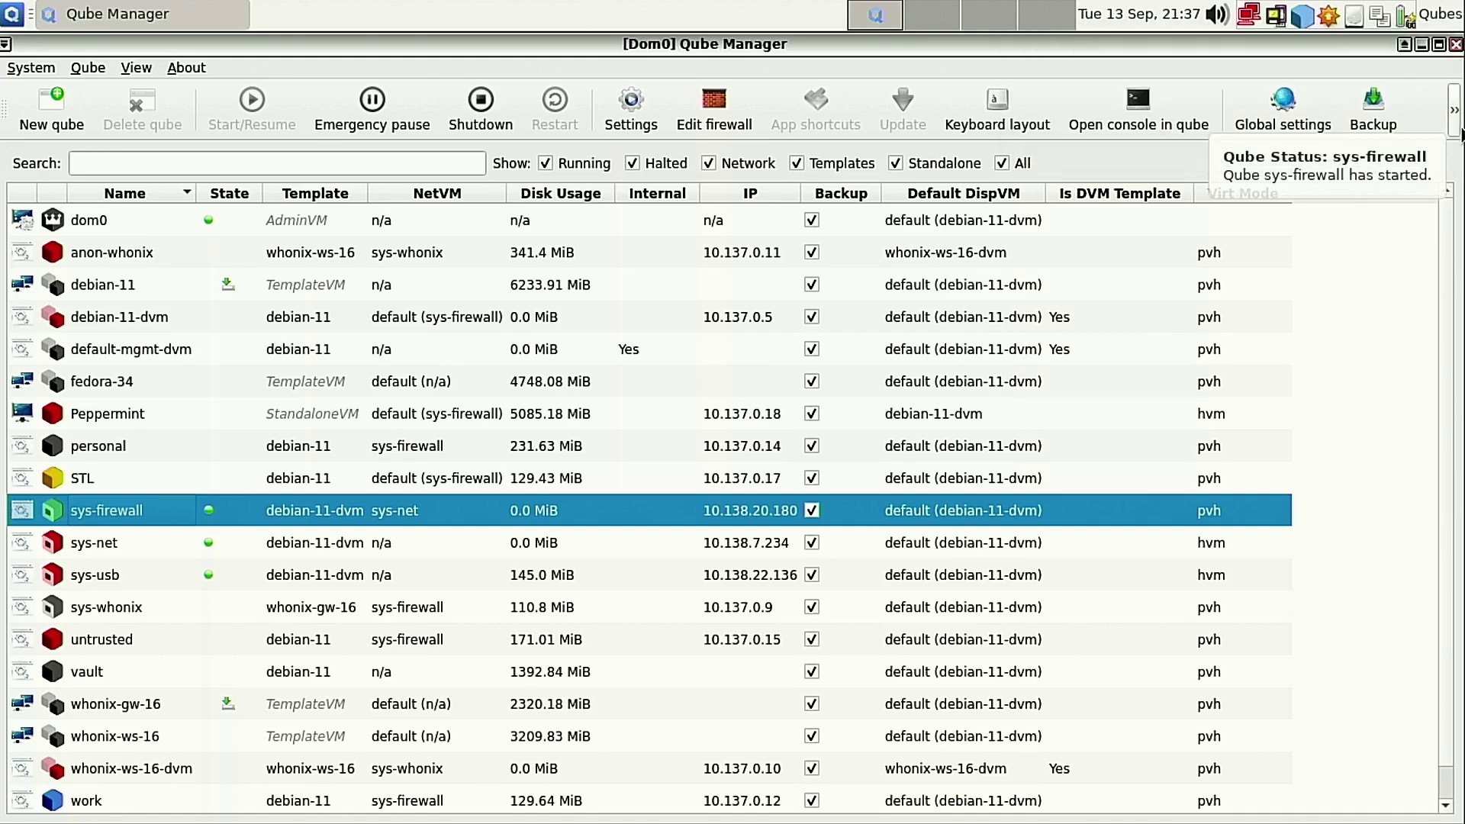
pyautogui.click(1251, 15)
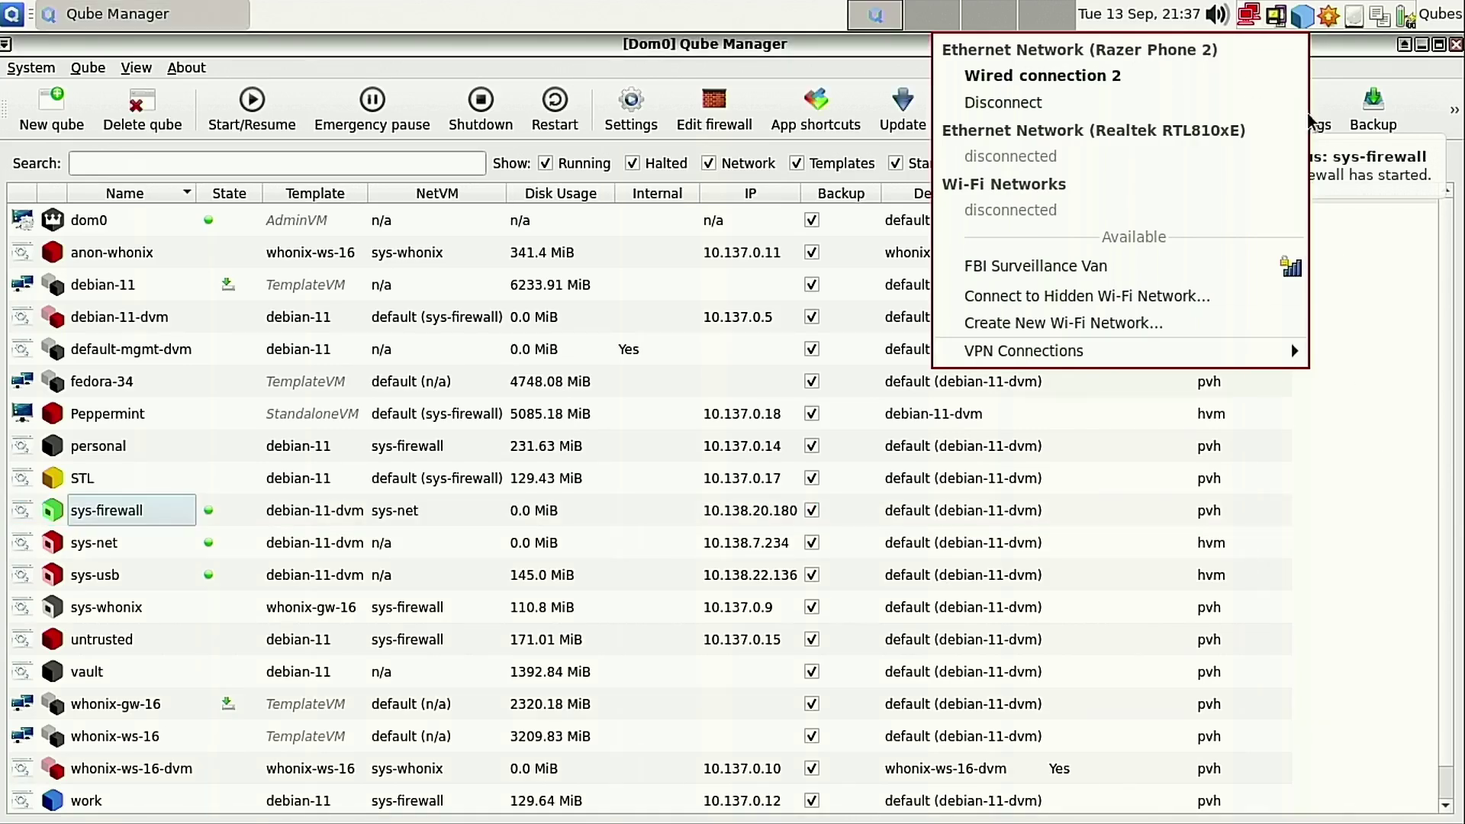
pyautogui.click(1251, 19)
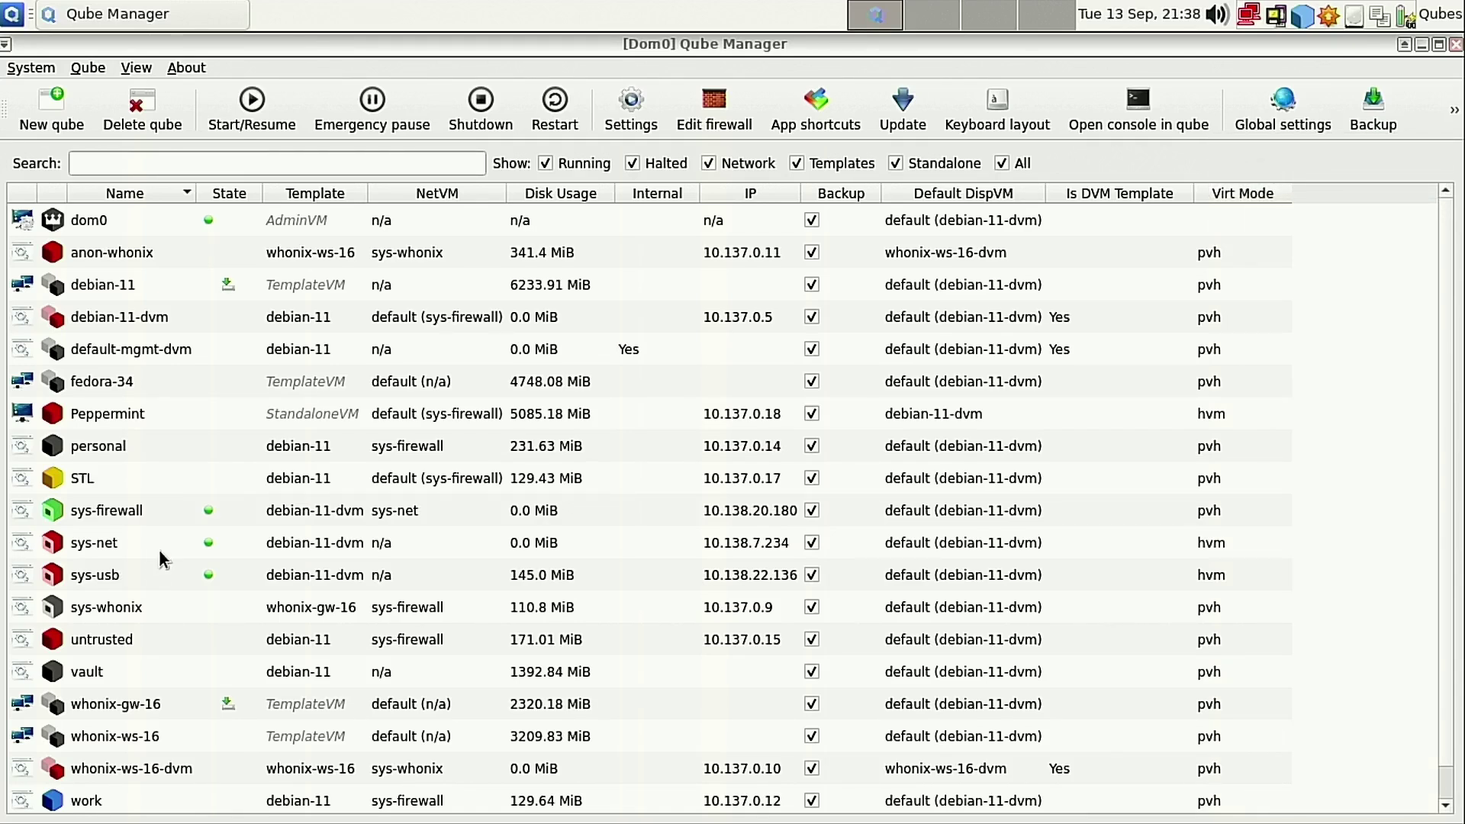
# Launch personal: Firefox ESR from the Qube: personal section of the application menu.
pyautogui.click(28, 67)
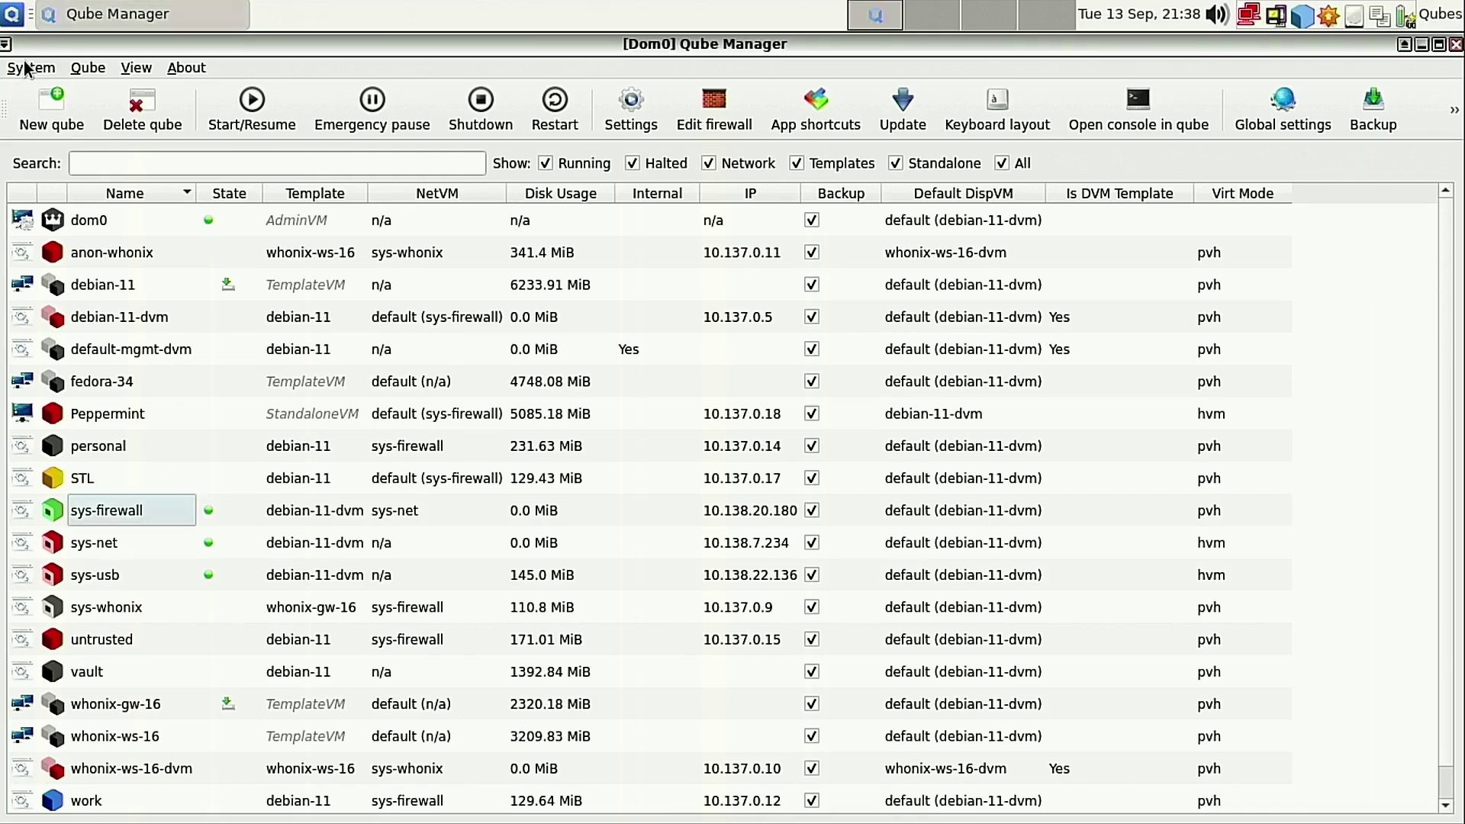
pyautogui.click(29, 69)
pyautogui.click(12, 14)
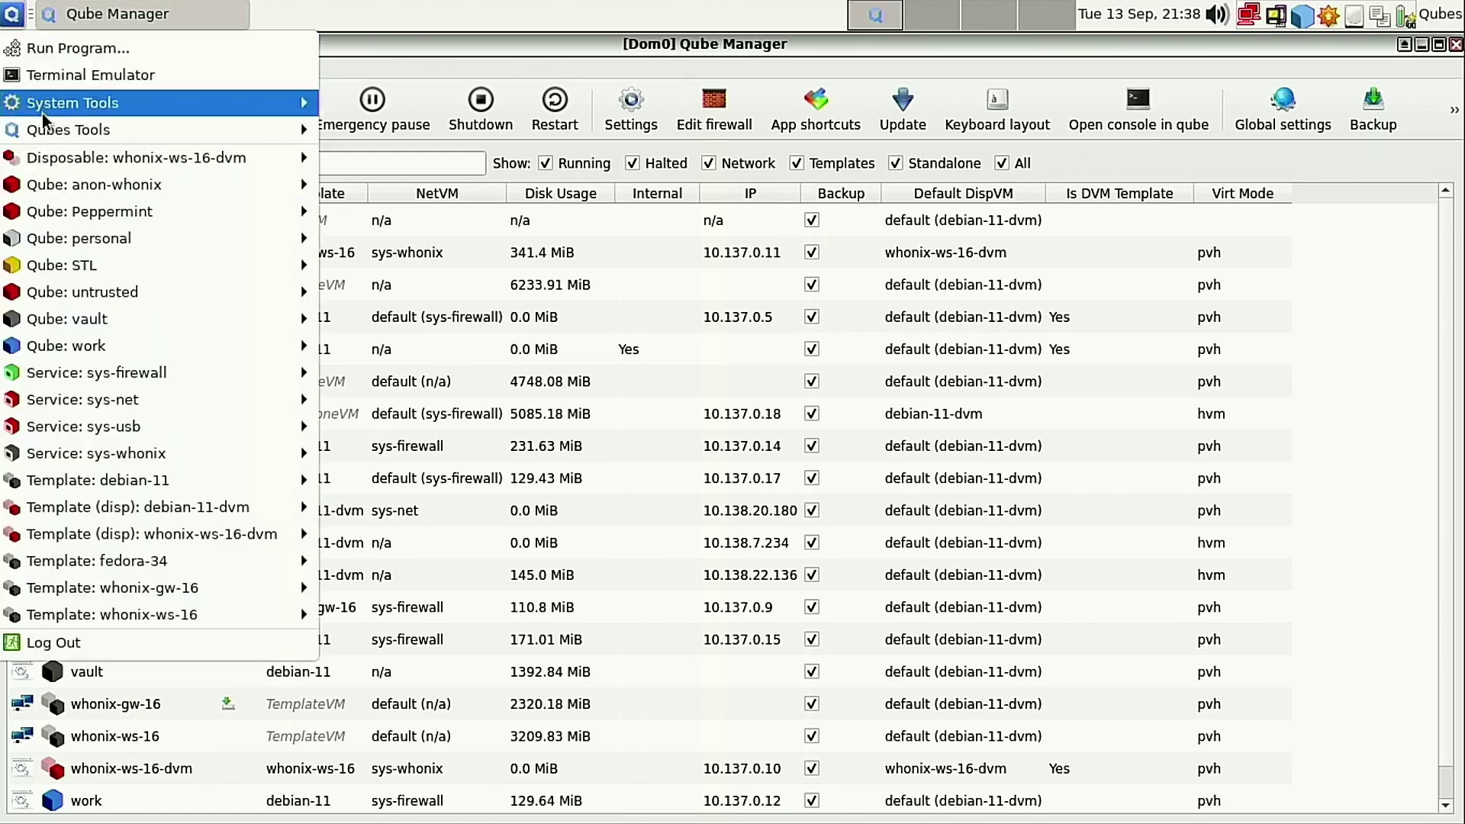
pyautogui.moveTo(145, 239)
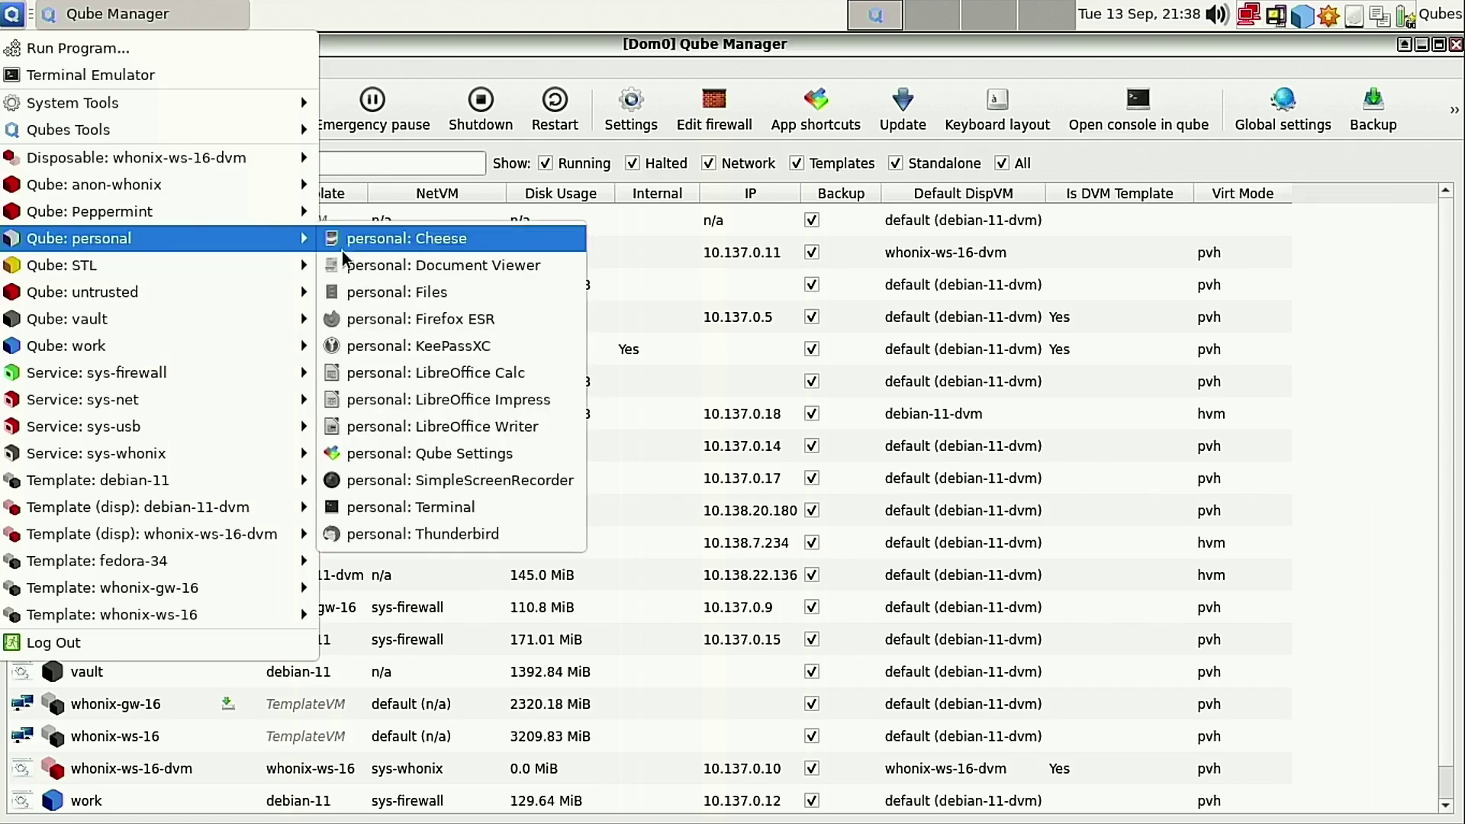
pyautogui.click(488, 321)
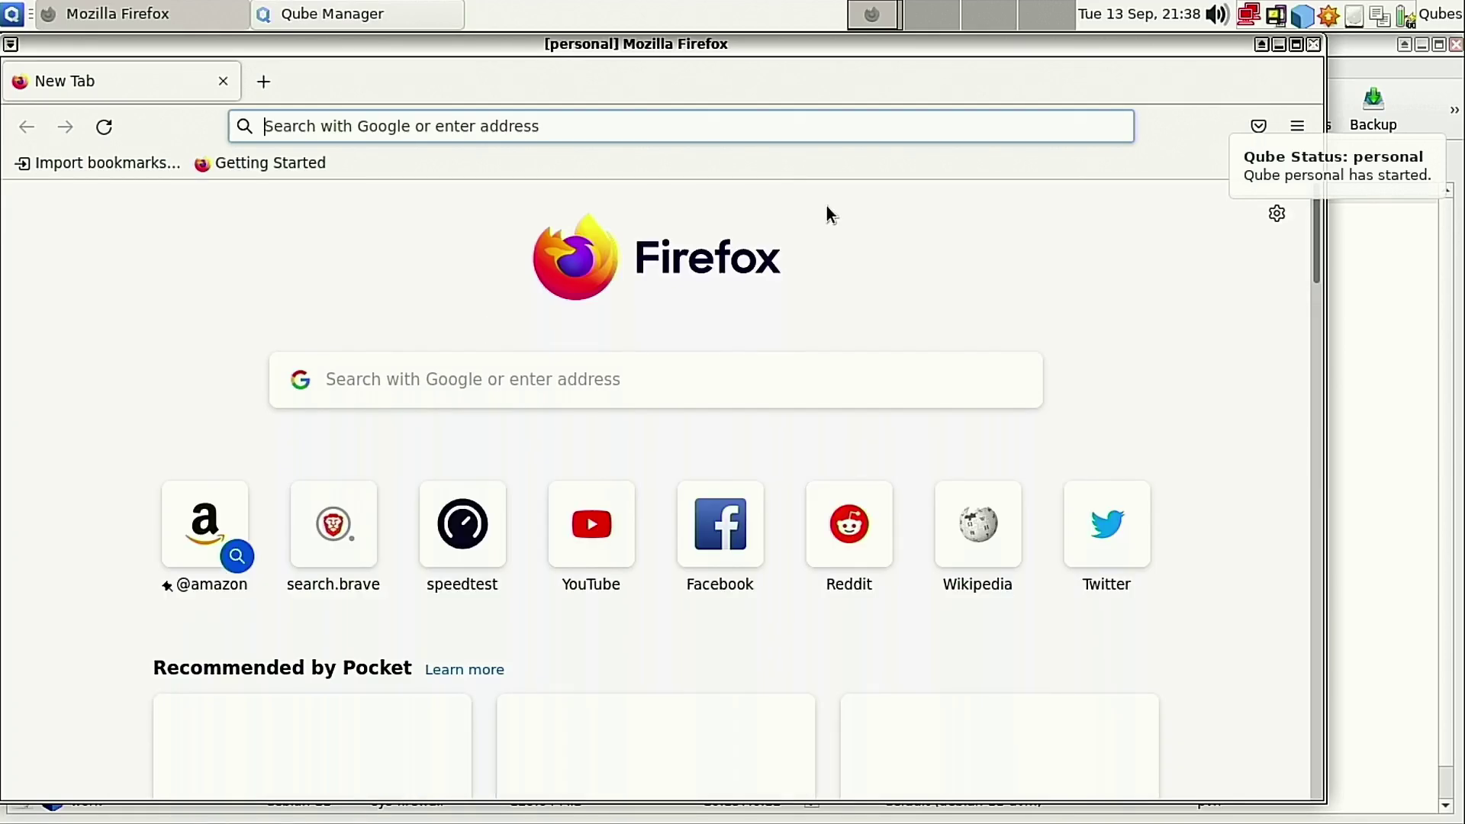
# Search Google for 'internet speed test' from Firefox's address bar.
pyautogui.click(546, 126)
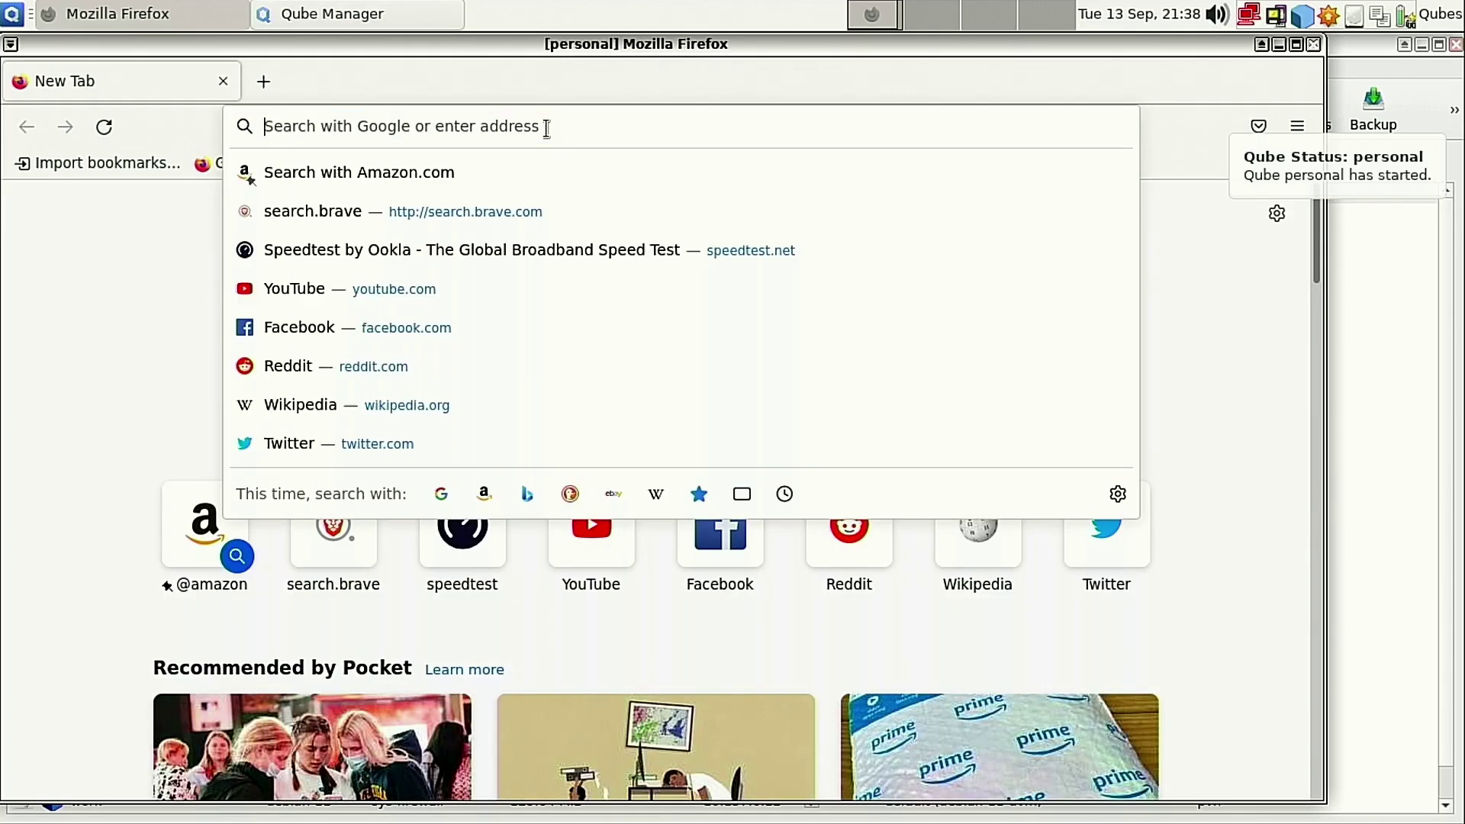
pyautogui.write('inter')
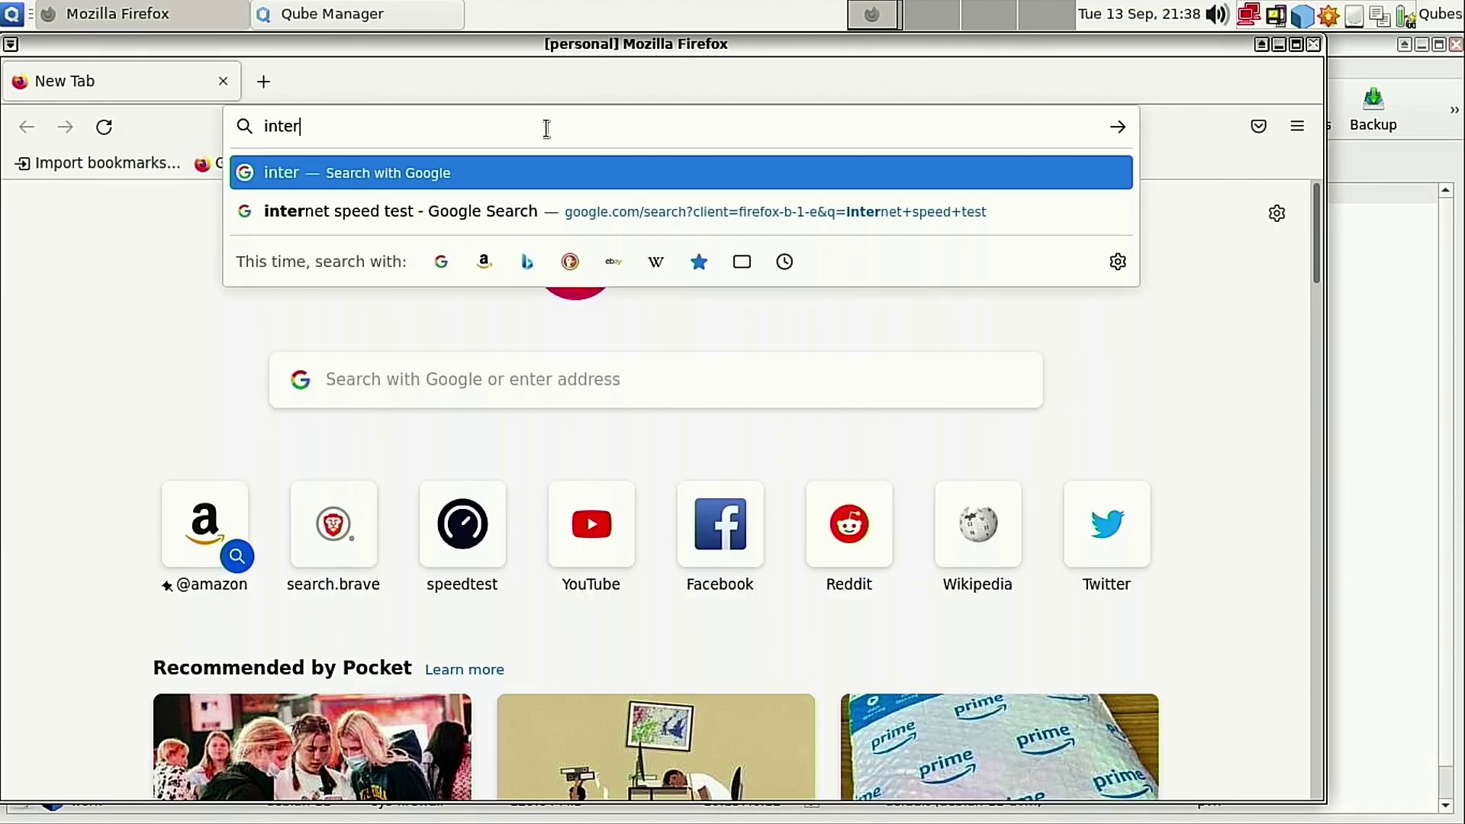
pyautogui.click(398, 205)
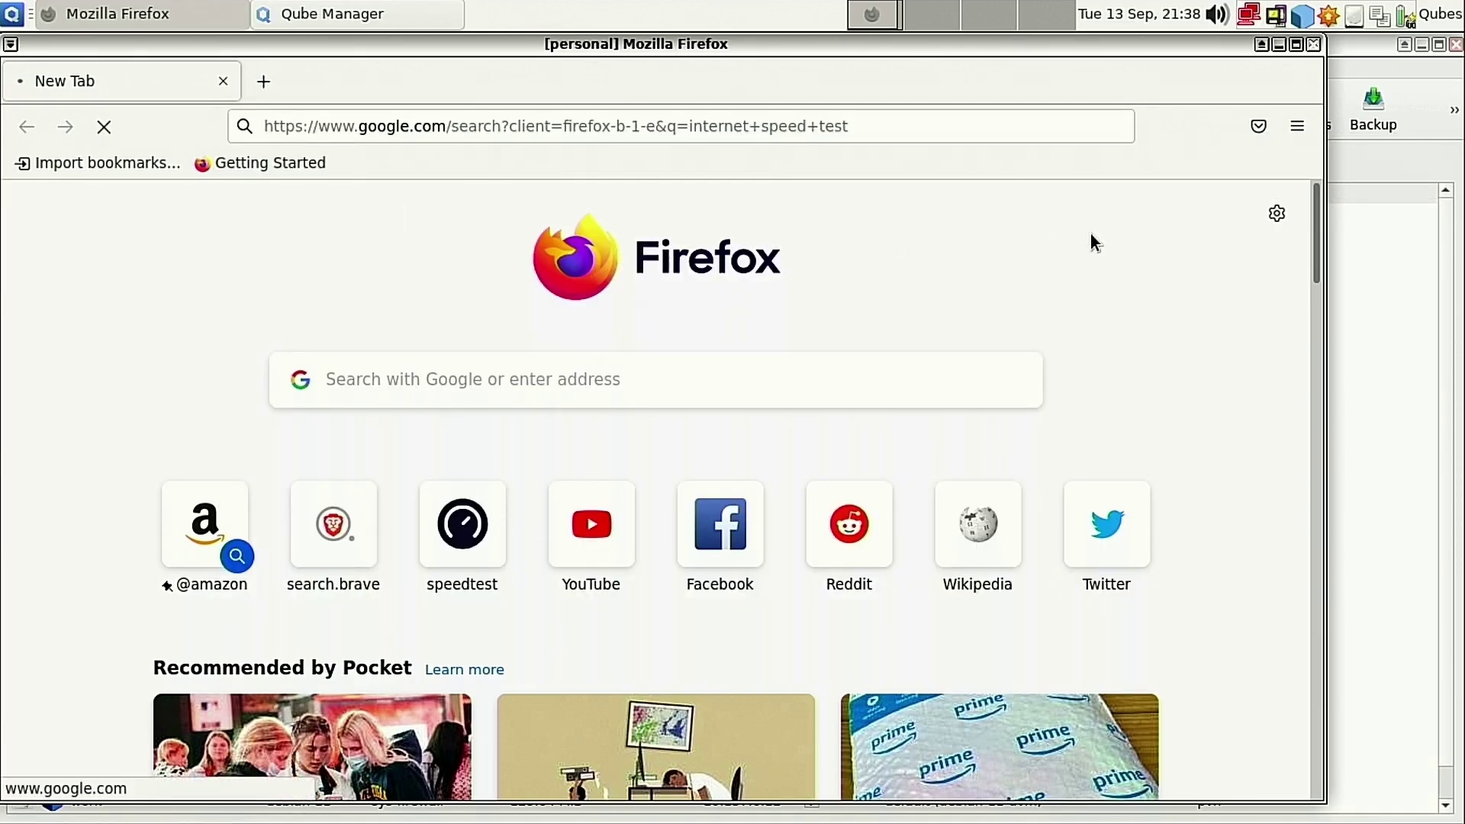
# Open the Speedtest by Ookla site and start a speed test with GO.
pyautogui.scroll(-2, 245, 586)
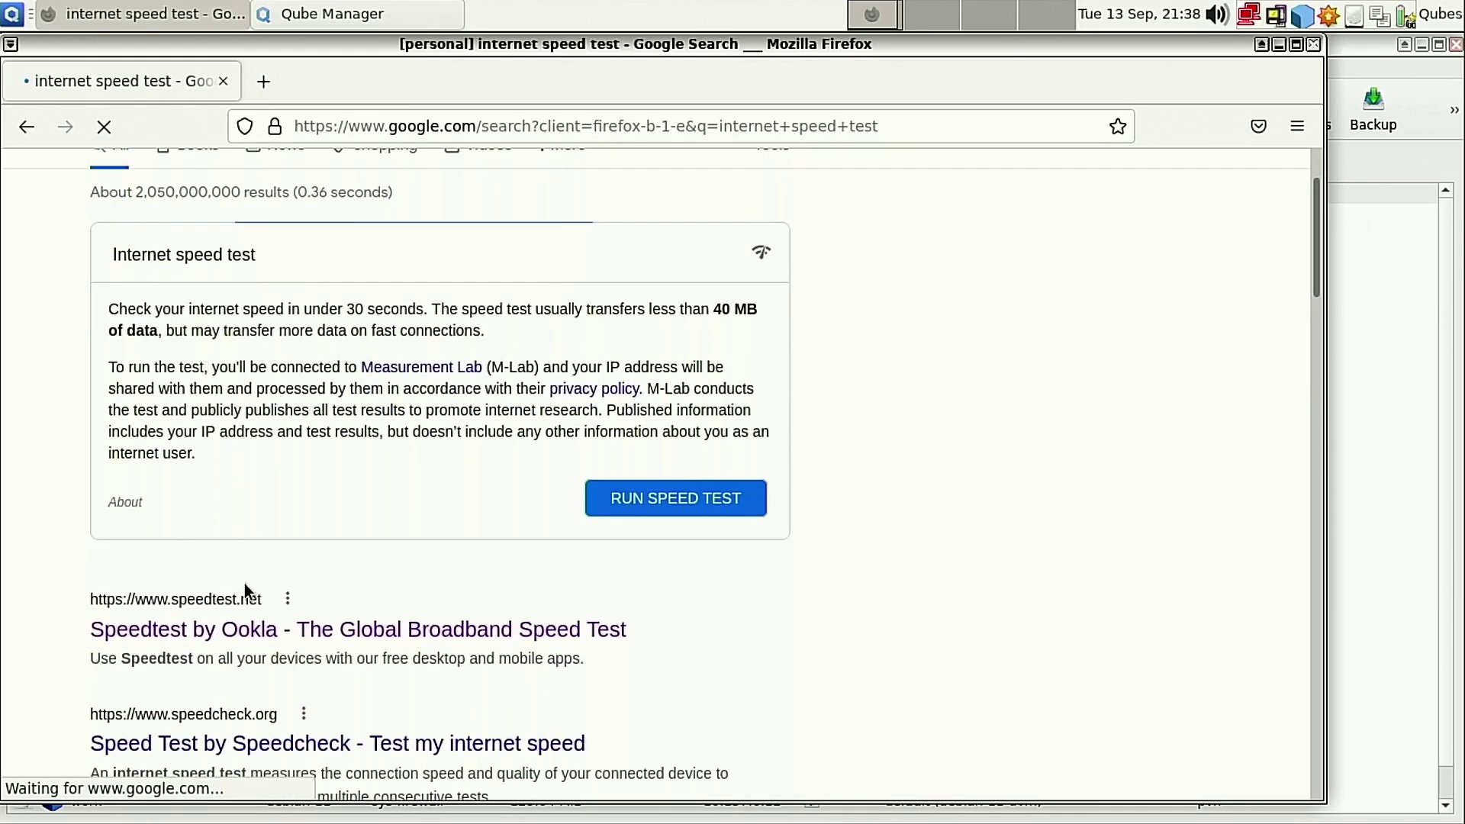
pyautogui.click(310, 628)
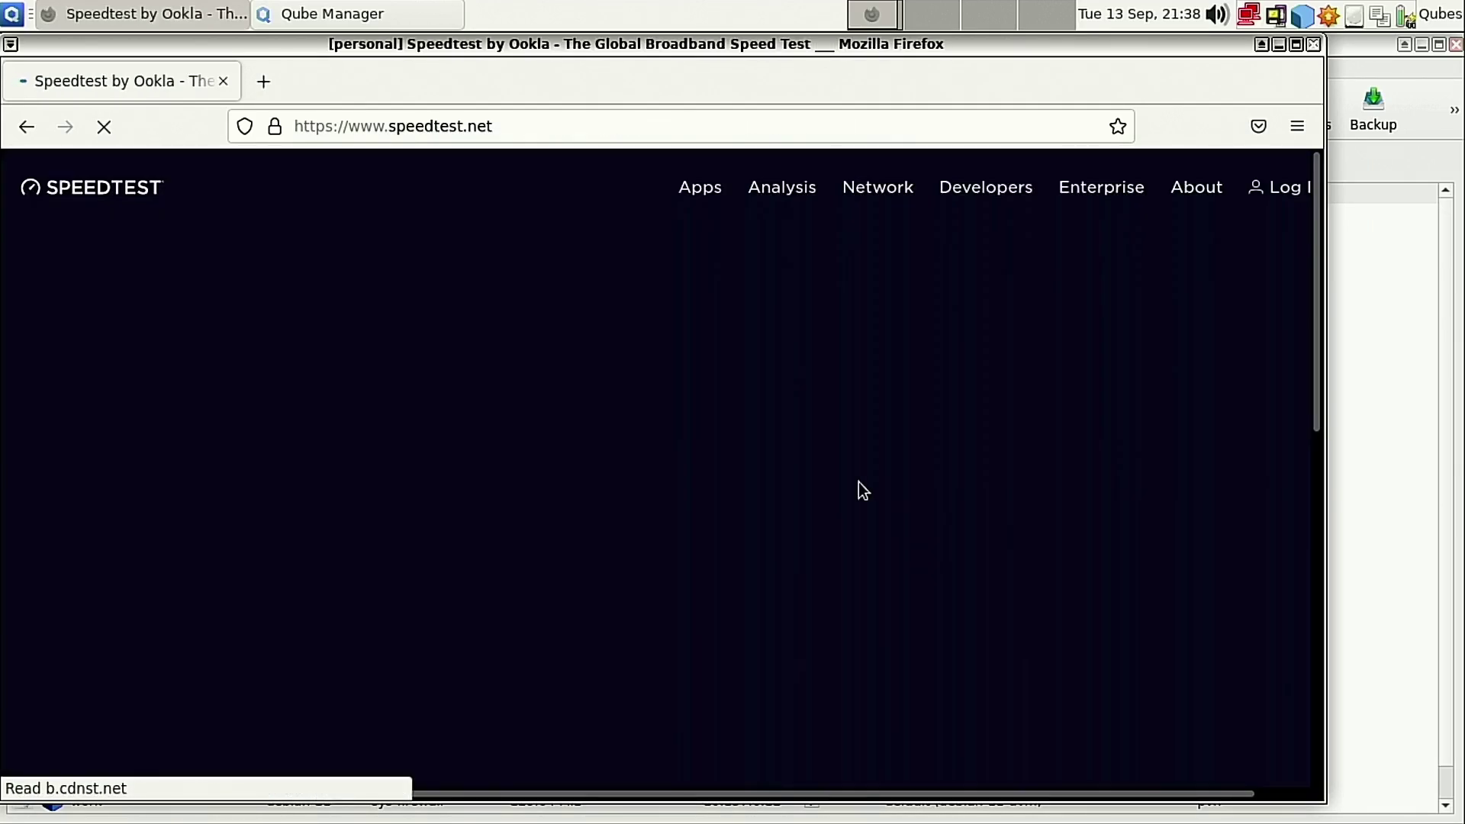
pyautogui.scroll(-2, 1045, 416)
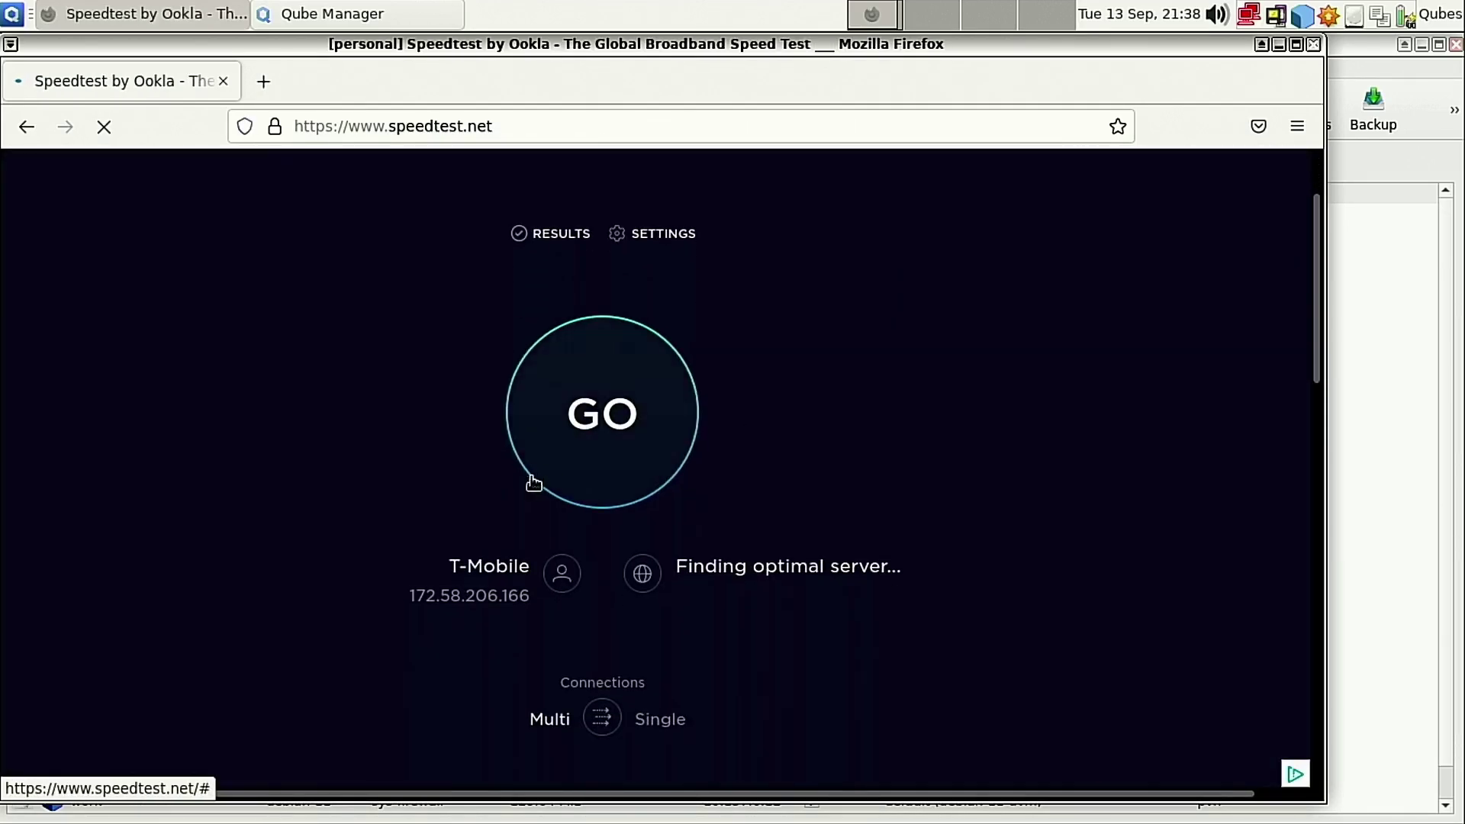
pyautogui.click(599, 438)
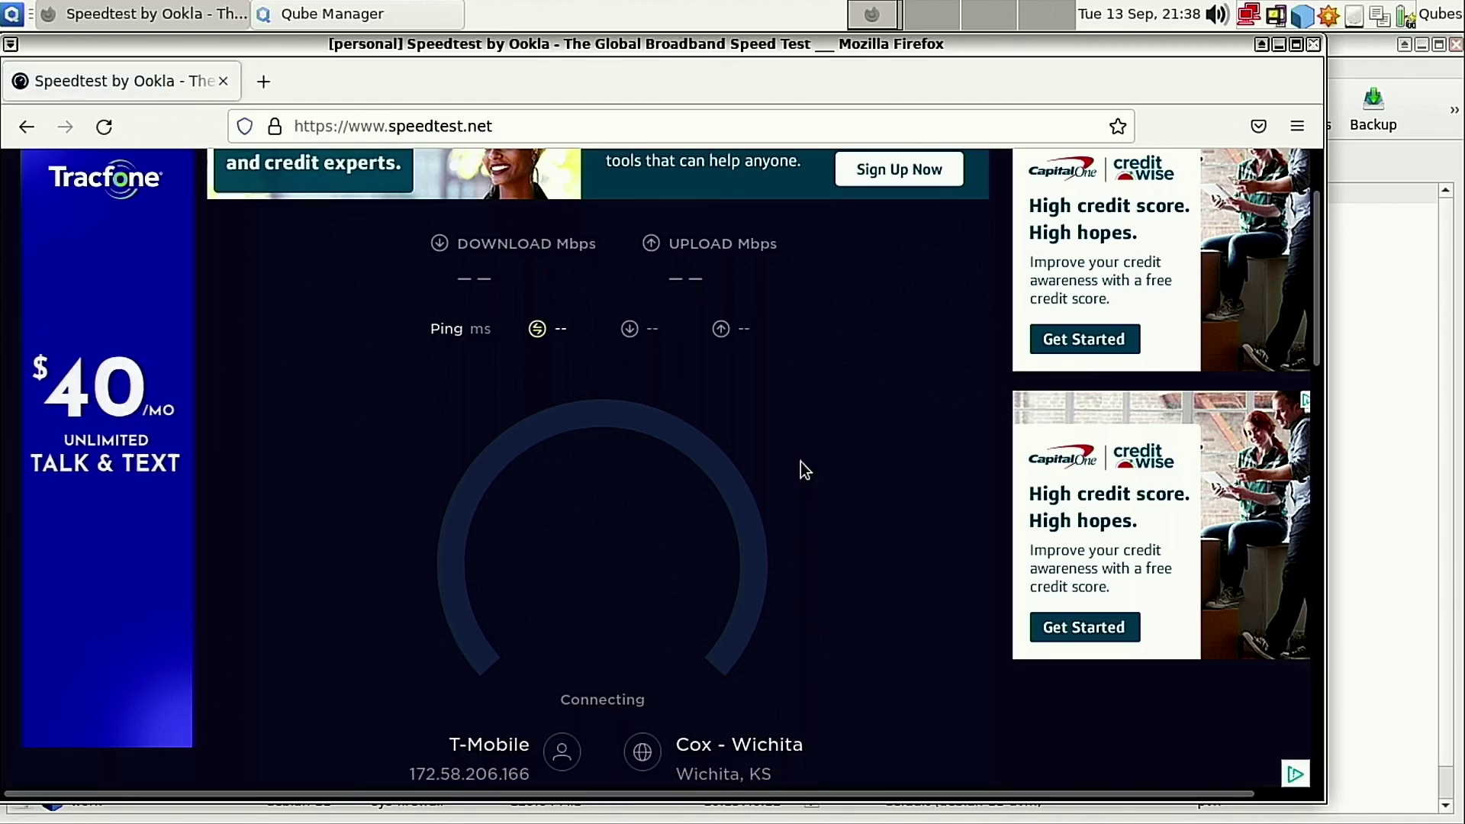
# Let the speed test finish at about 19 Mbps download and 140 ms ping, then close Firefox.
pyautogui.scroll(-2, 831, 499)
pyautogui.scroll(2, 894, 530)
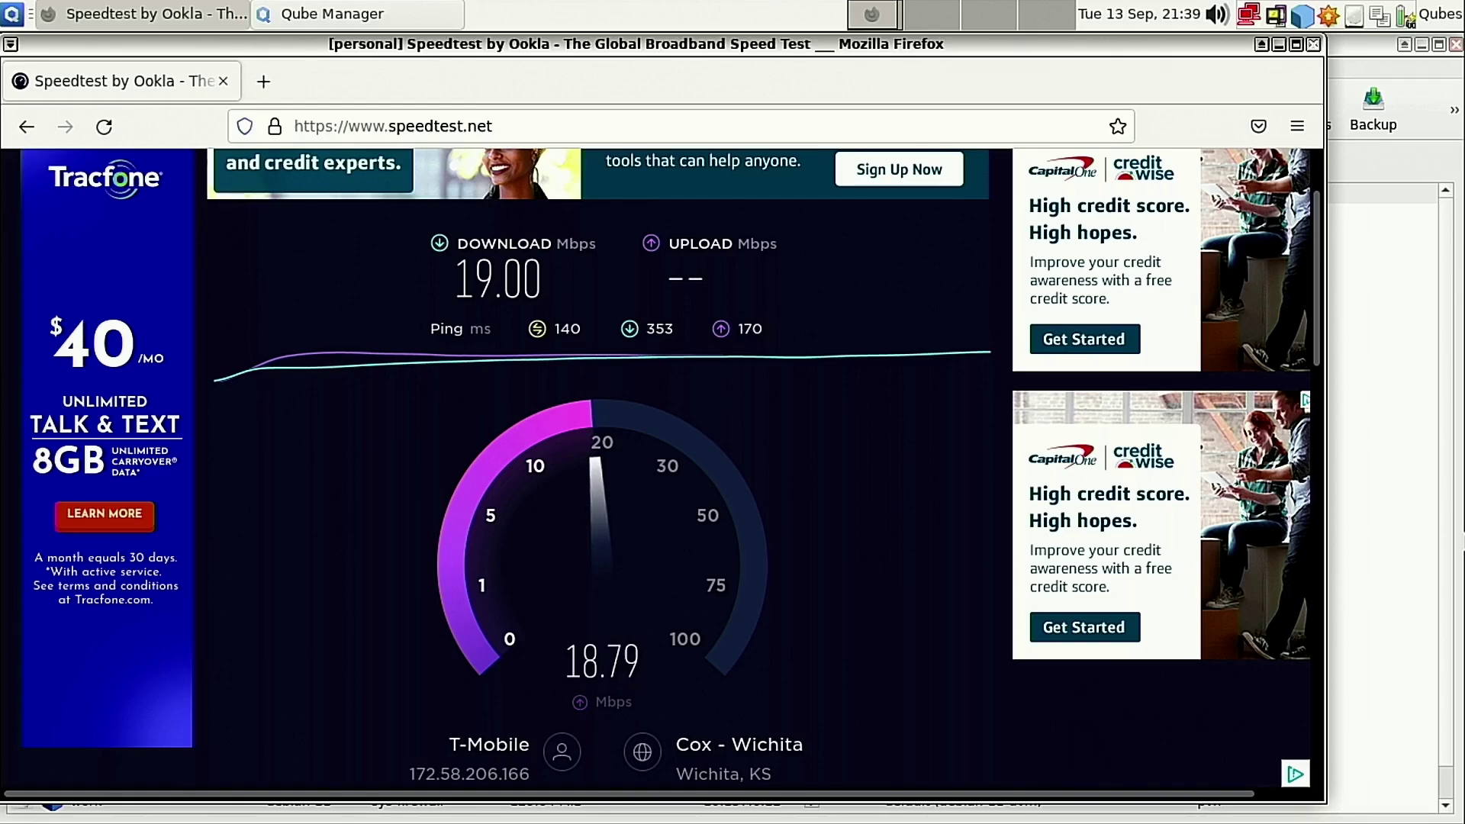
pyautogui.click(1313, 44)
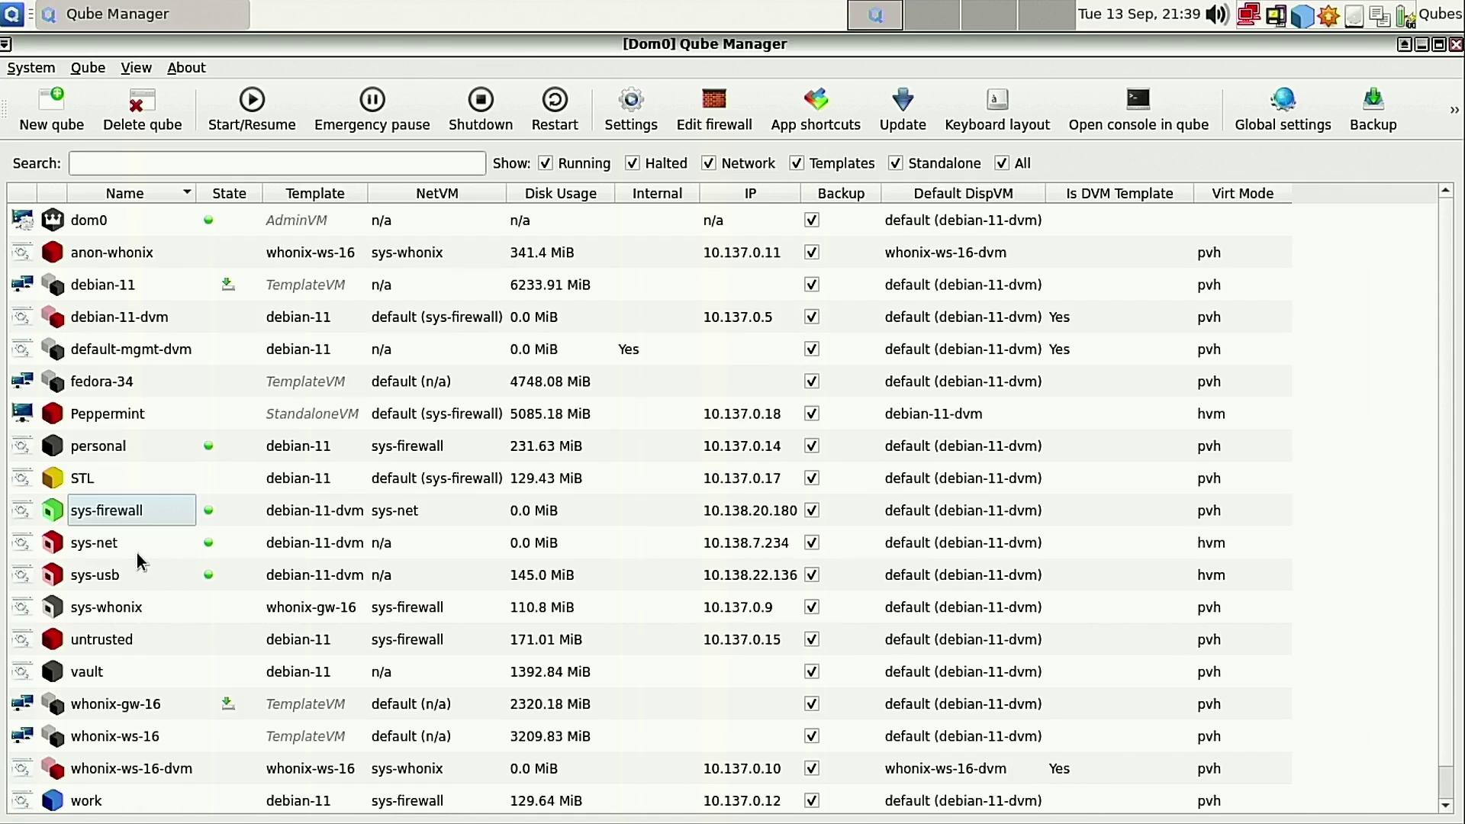
pyautogui.click(130, 542)
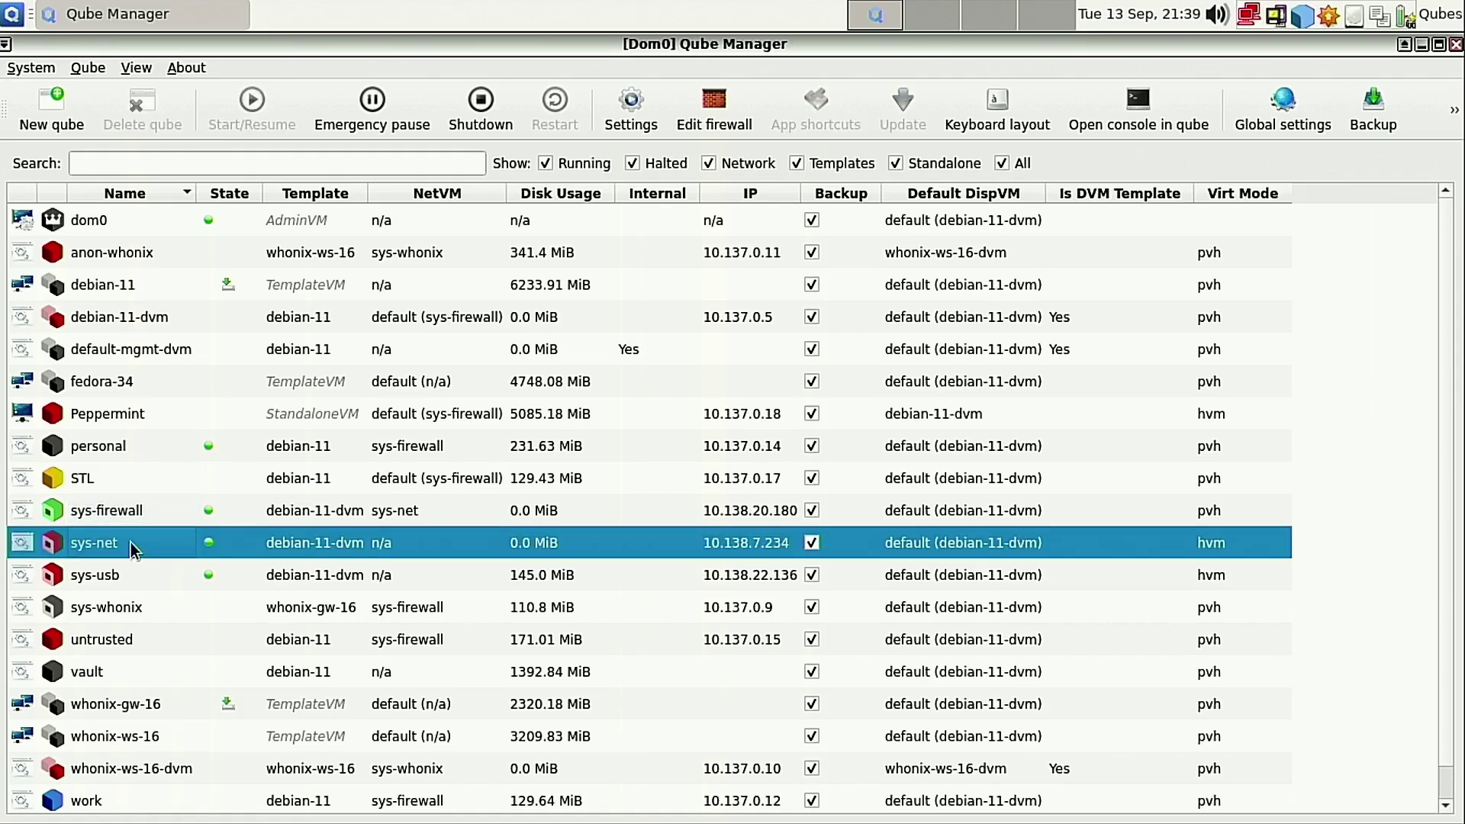
pyautogui.click(153, 574)
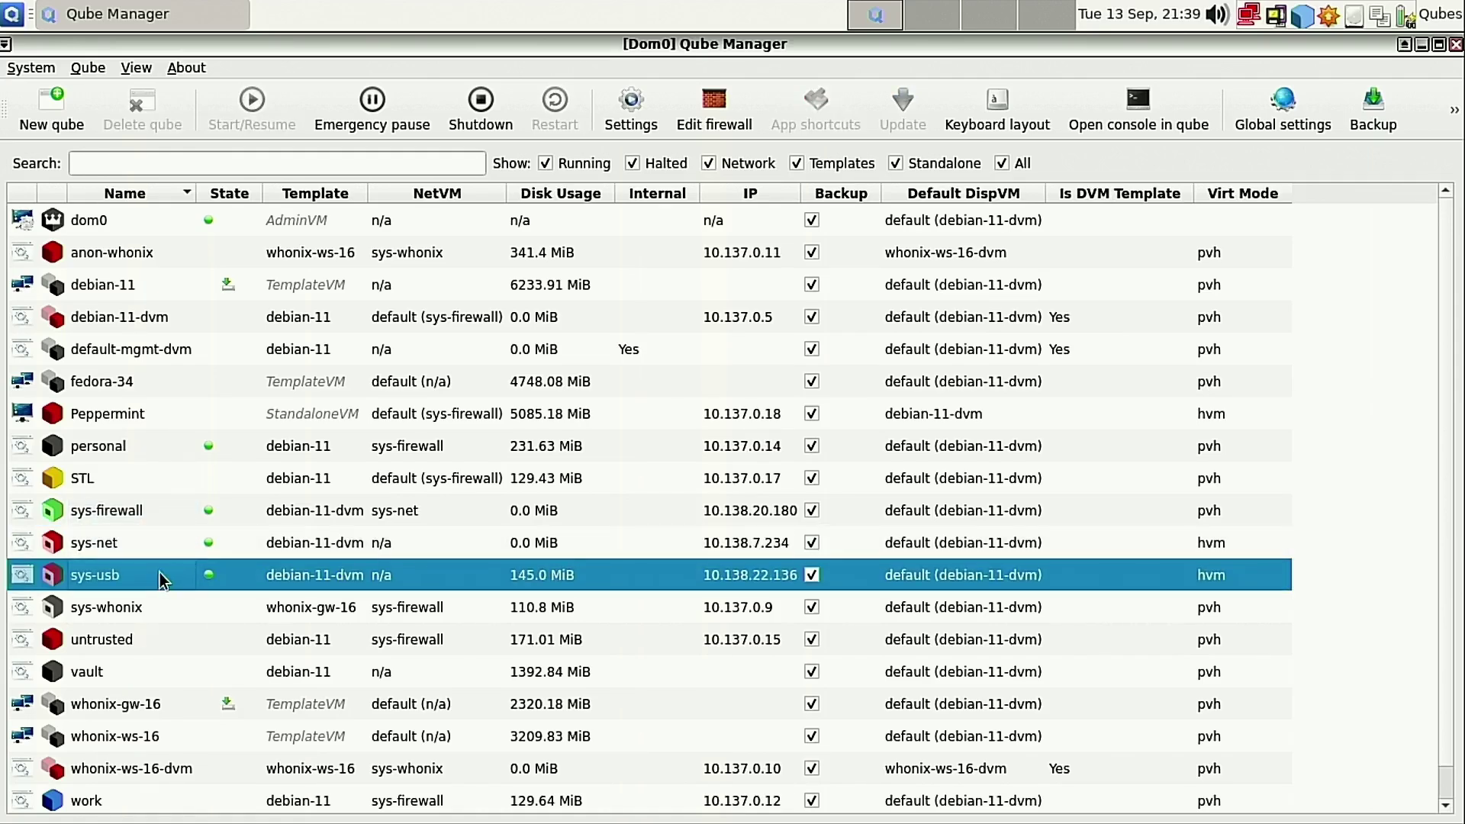
pyautogui.click(149, 543)
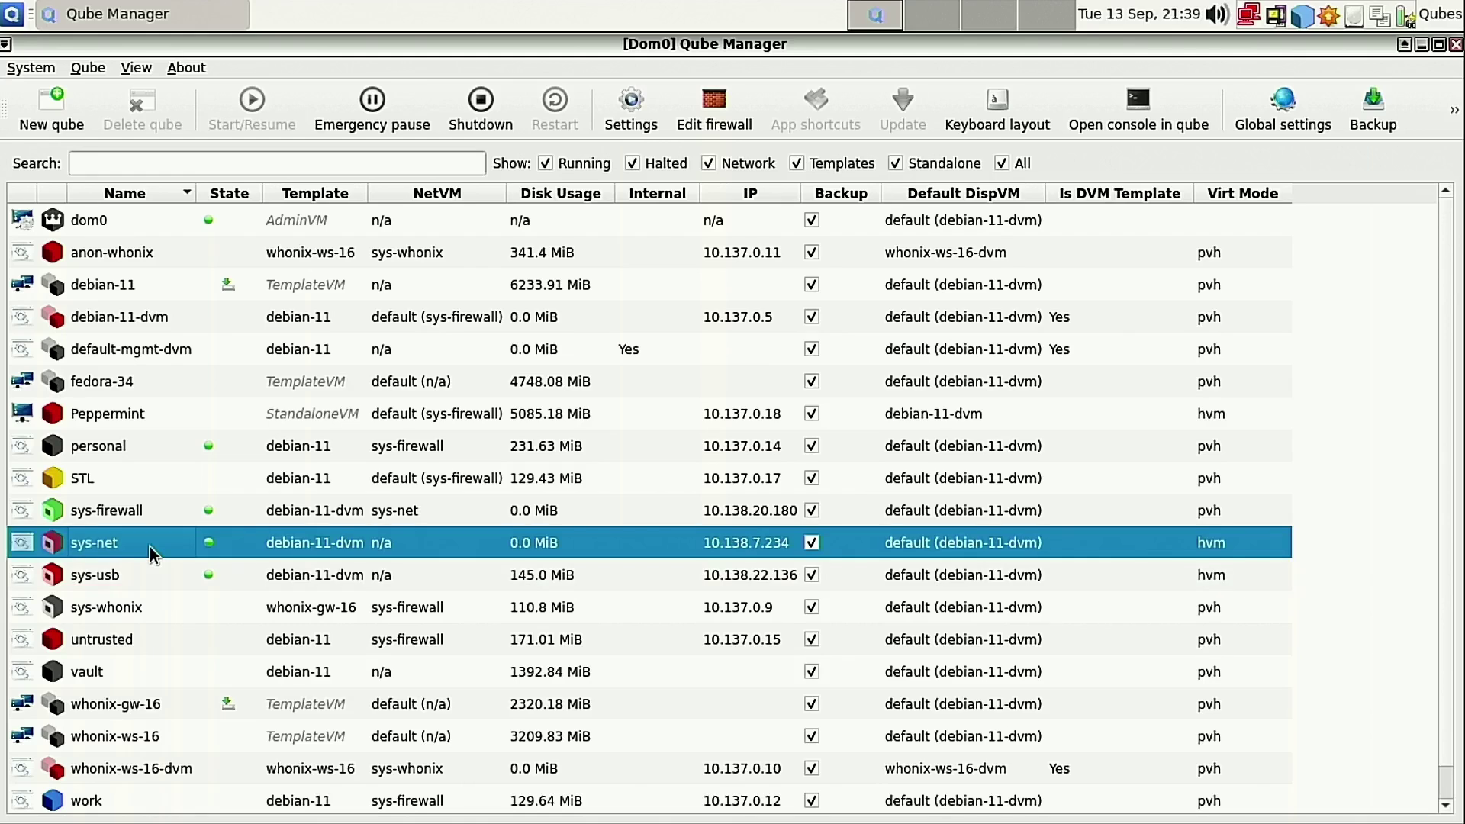
pyautogui.click(154, 577)
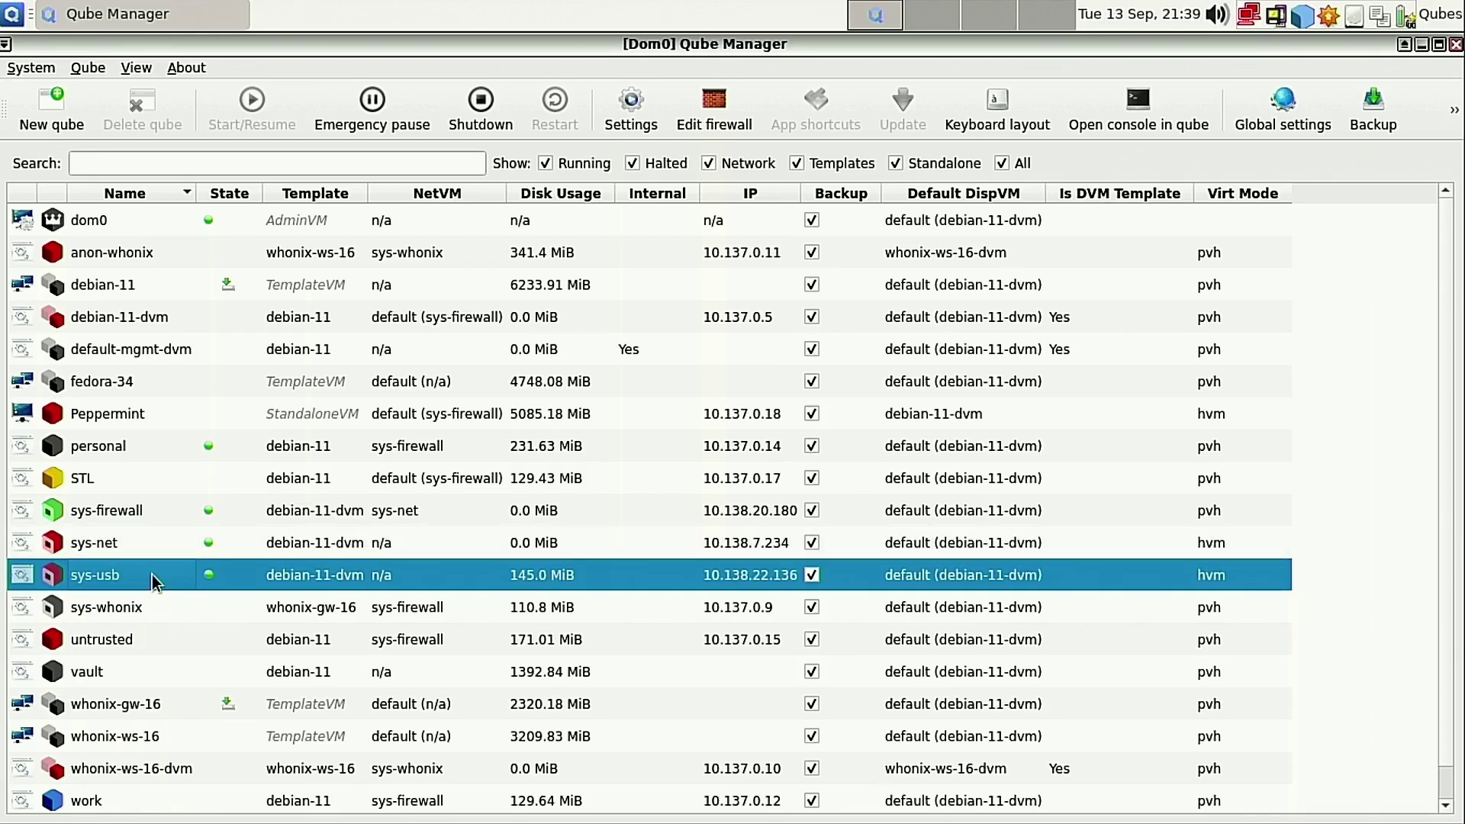